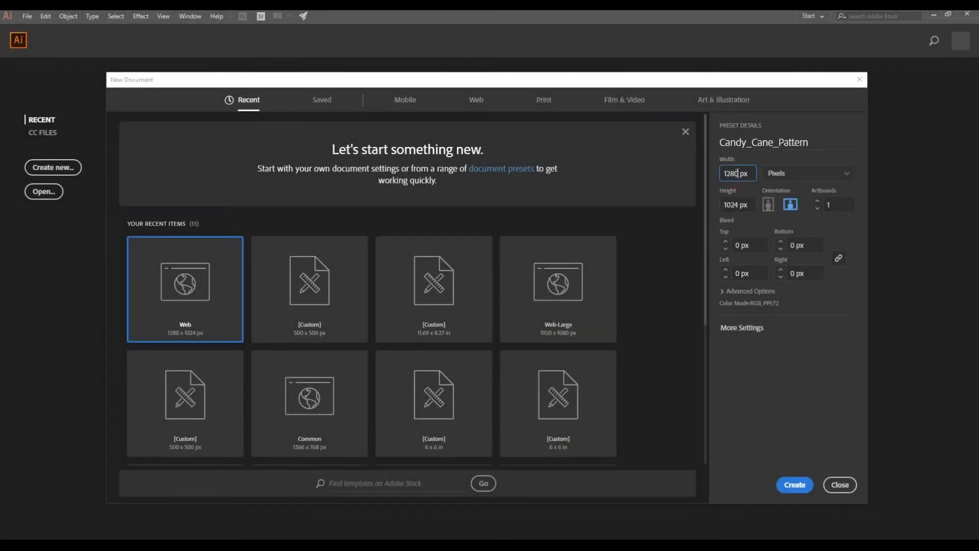
Create the Candy_Cane_Pattern document at 500 × 500 px.
type("500")
key("Tab")
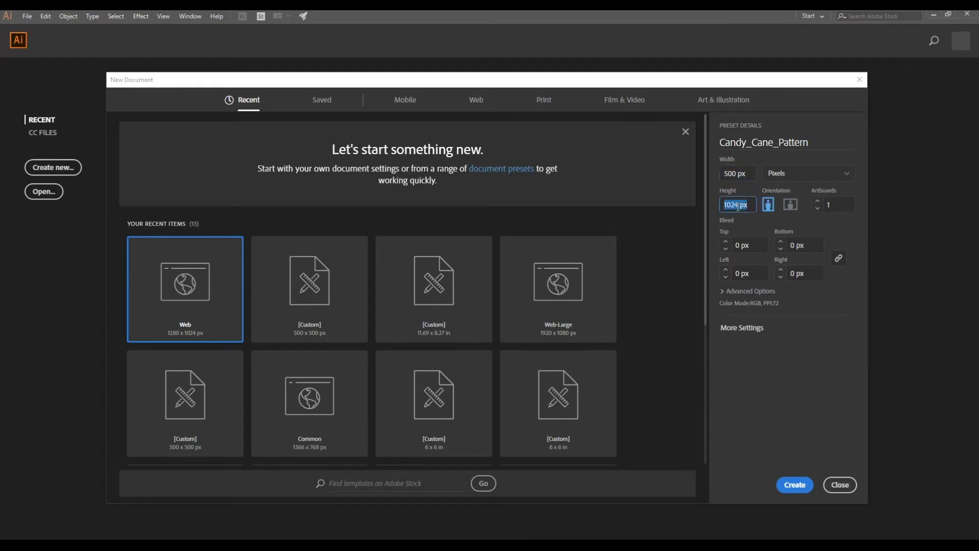
left_click(735, 205)
double_click(737, 205)
type("500")
left_click(737, 290)
left_click(793, 484)
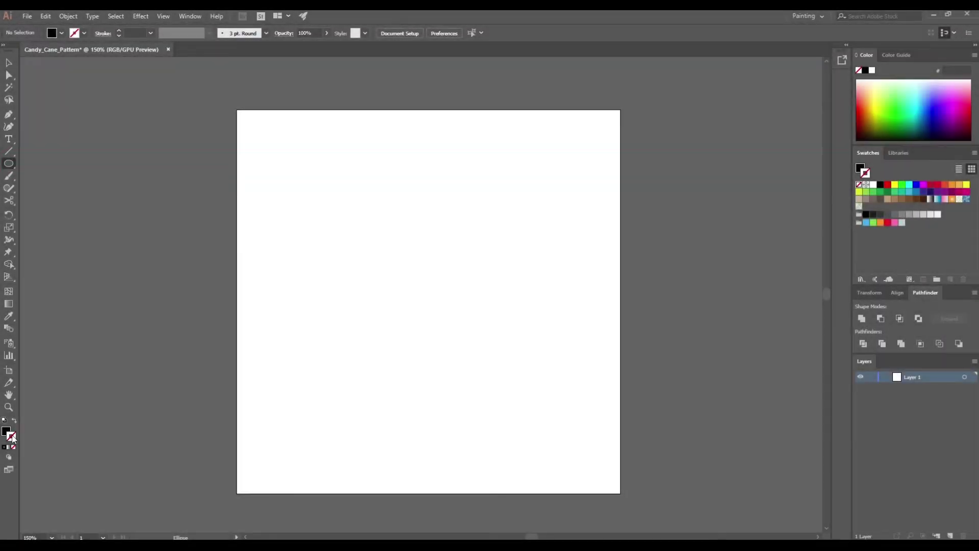
Draw a 140 px unfilled circle with a black 40 pt stroke in the artboard's upper left.
left_click(14, 446)
left_click(4, 448)
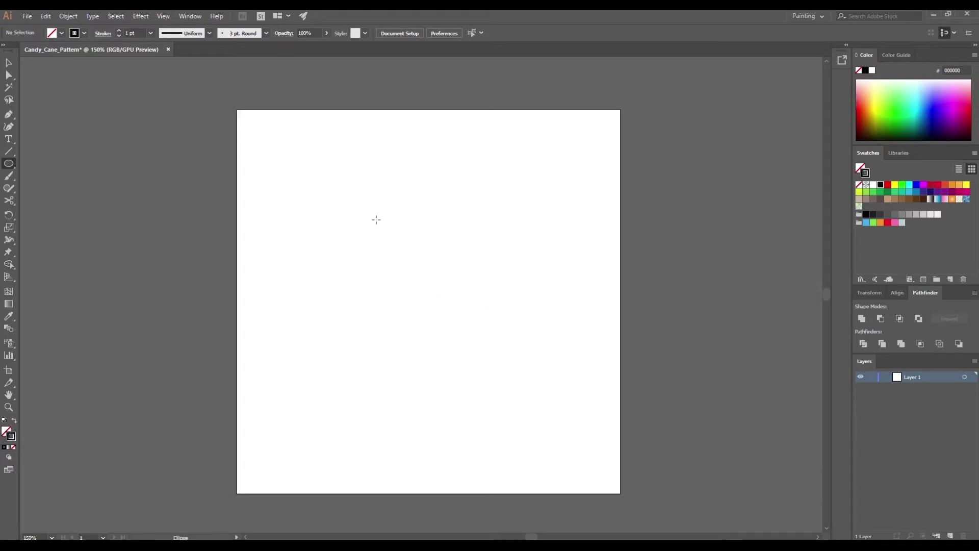
left_click_drag(365, 230, 313, 194)
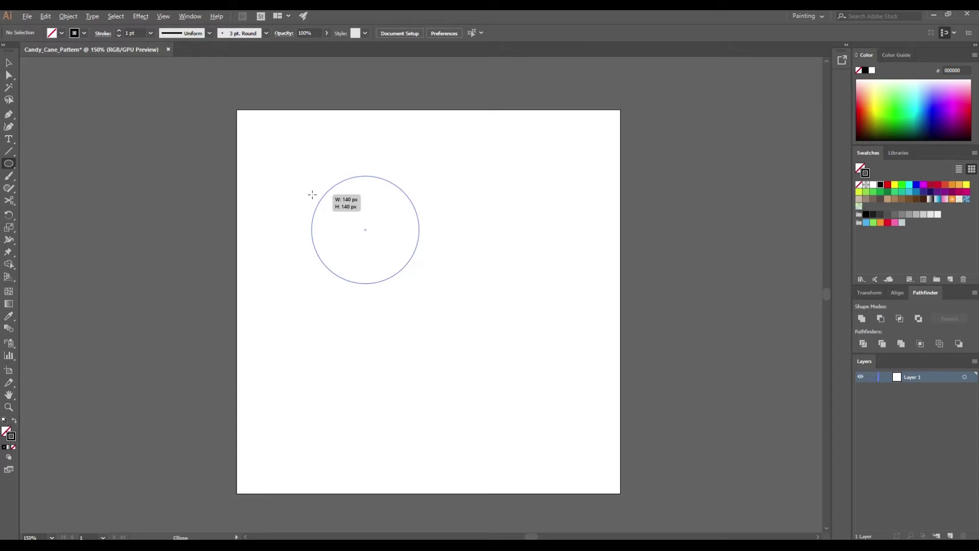
left_click_drag(313, 194, 312, 194)
left_click(103, 33)
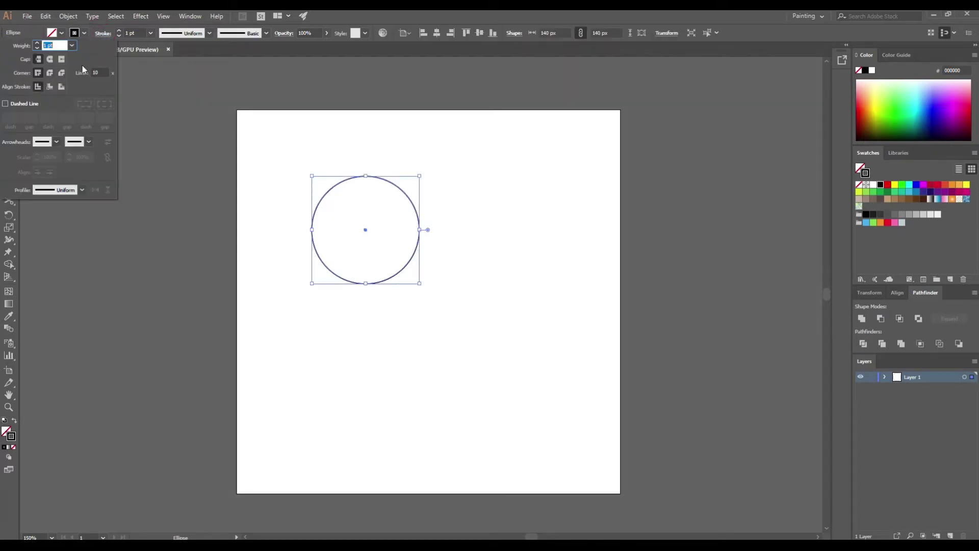
type("30")
key("Return")
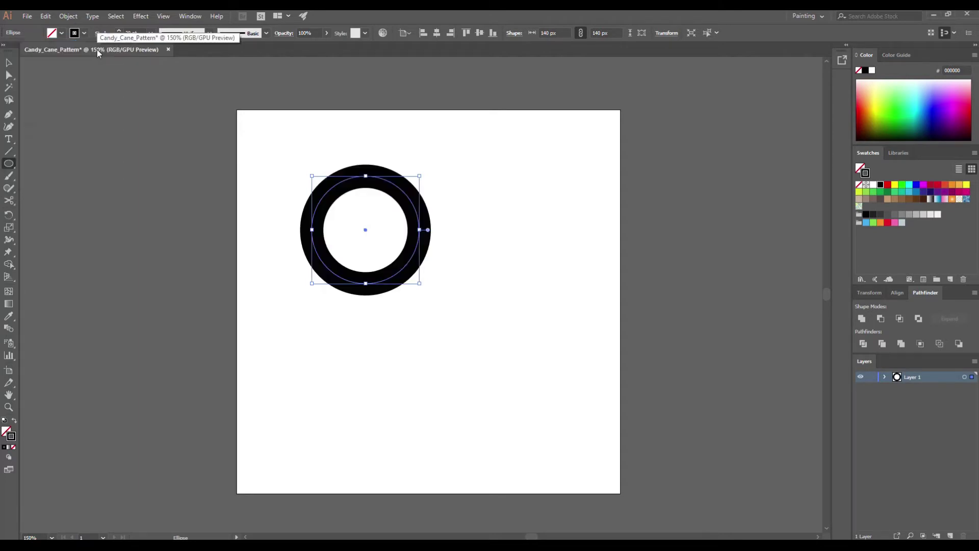
left_click(130, 33)
type("40")
key("Return")
Cut the ring at its right and lower-left points with Scissors and delete the lower arc.
key("v")
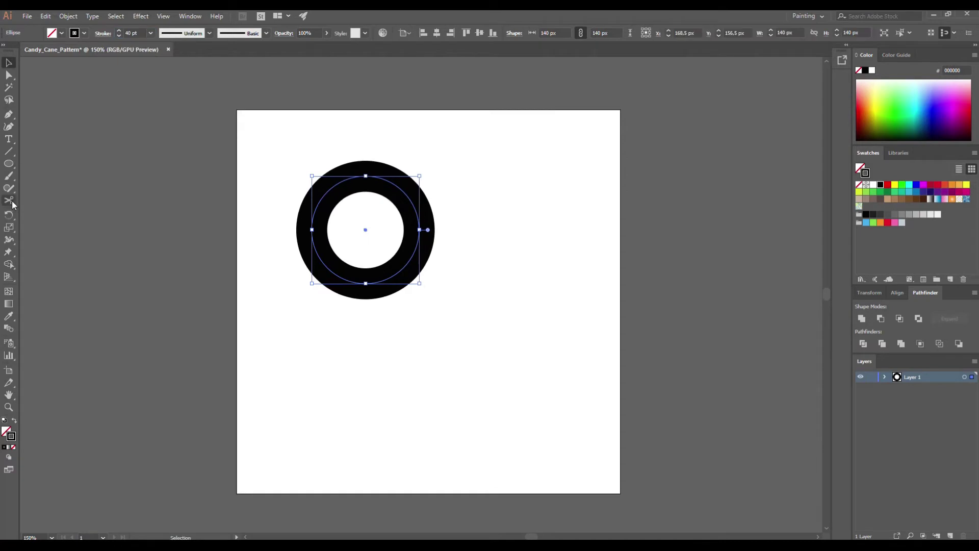
left_click(12, 204)
left_click(44, 215)
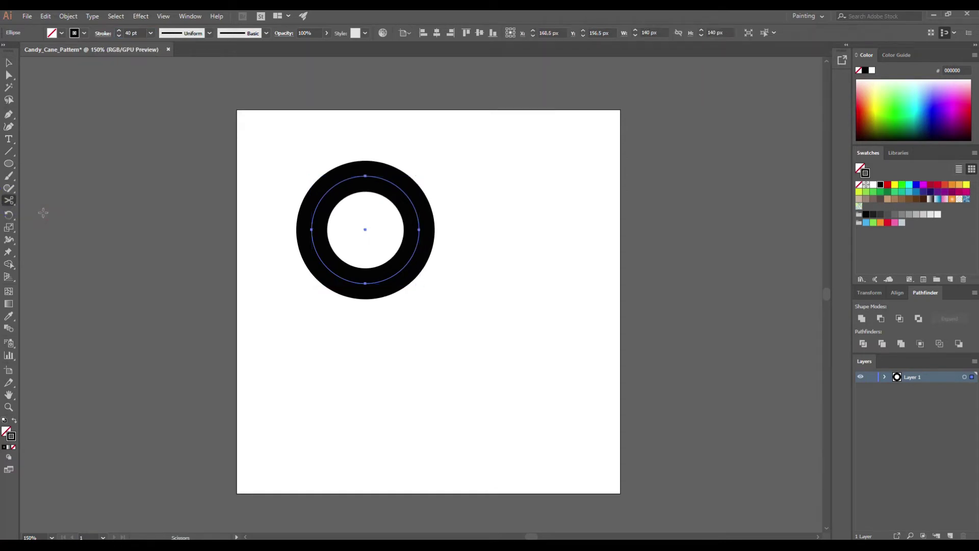
left_click(419, 230)
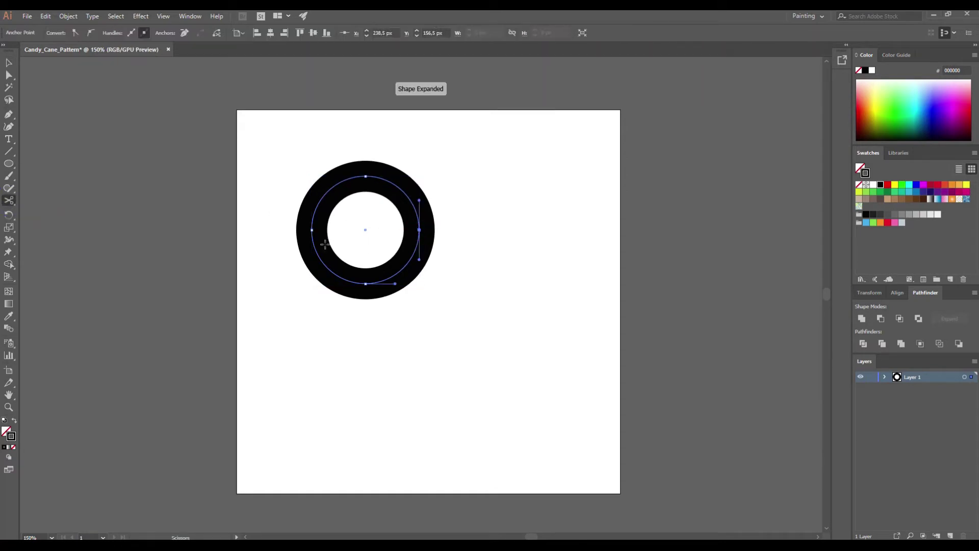
left_click(322, 261)
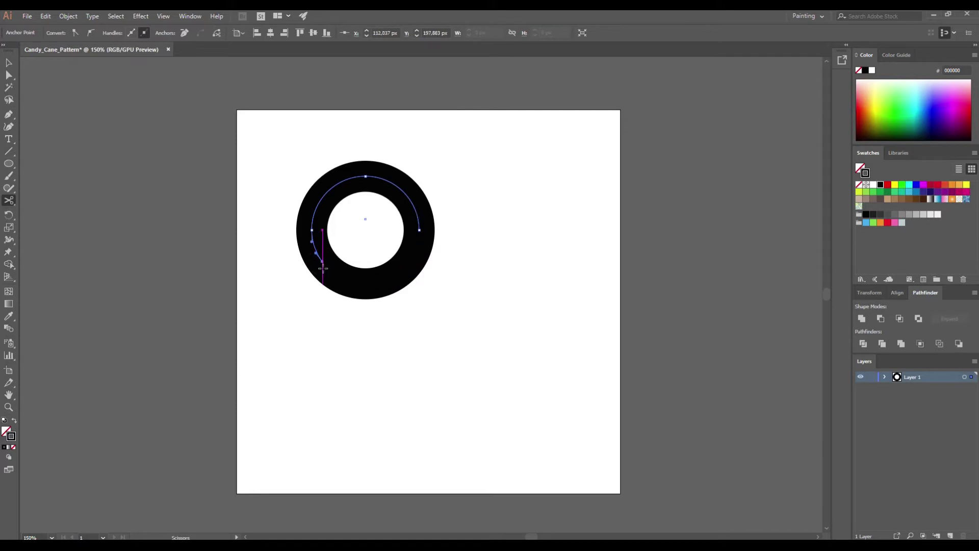
left_click(9, 63)
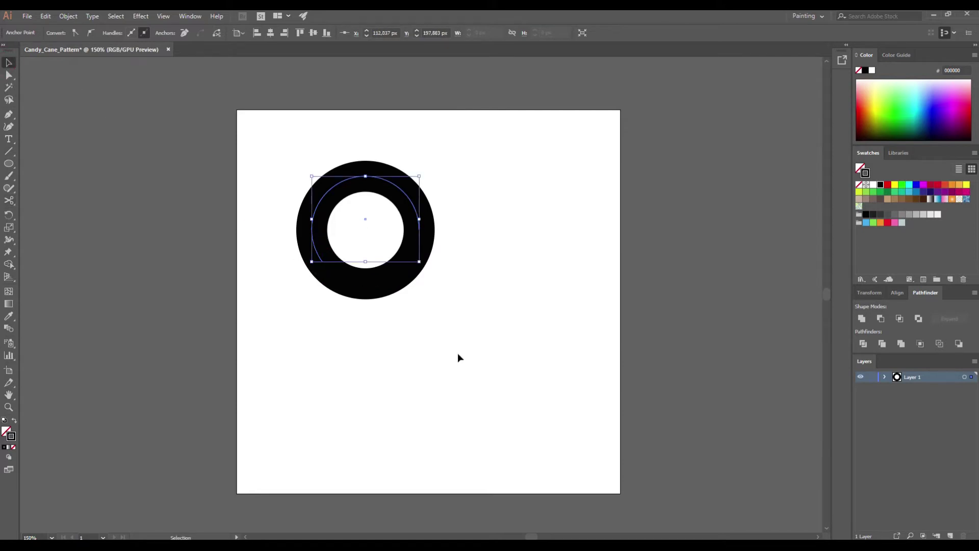
left_click_drag(406, 329, 370, 253)
key("Delete")
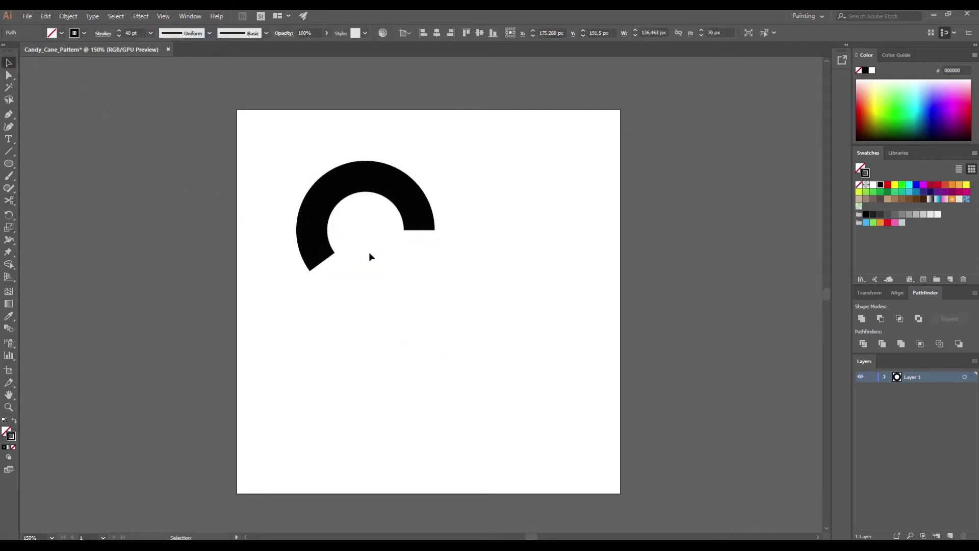
Give the remaining open arc round caps.
left_click_drag(300, 174, 362, 217)
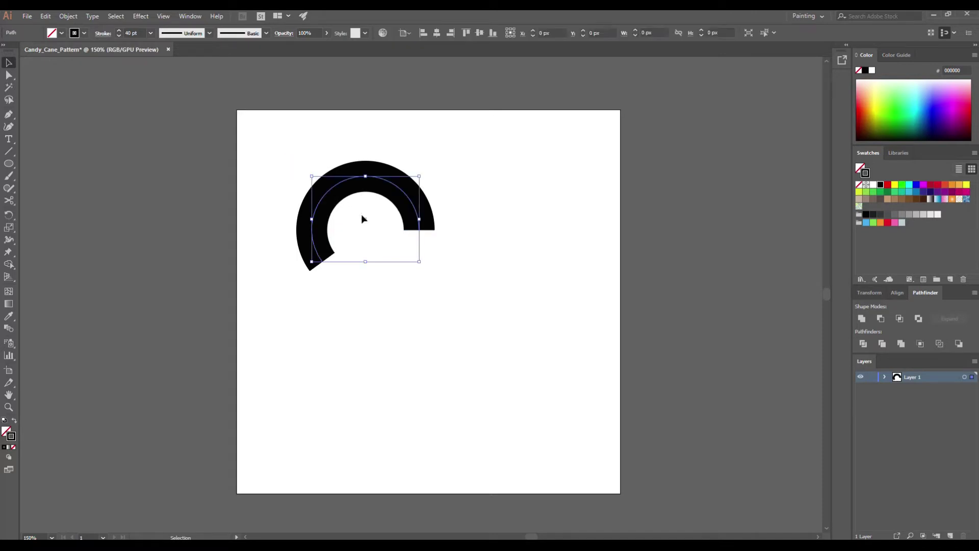
left_click(102, 33)
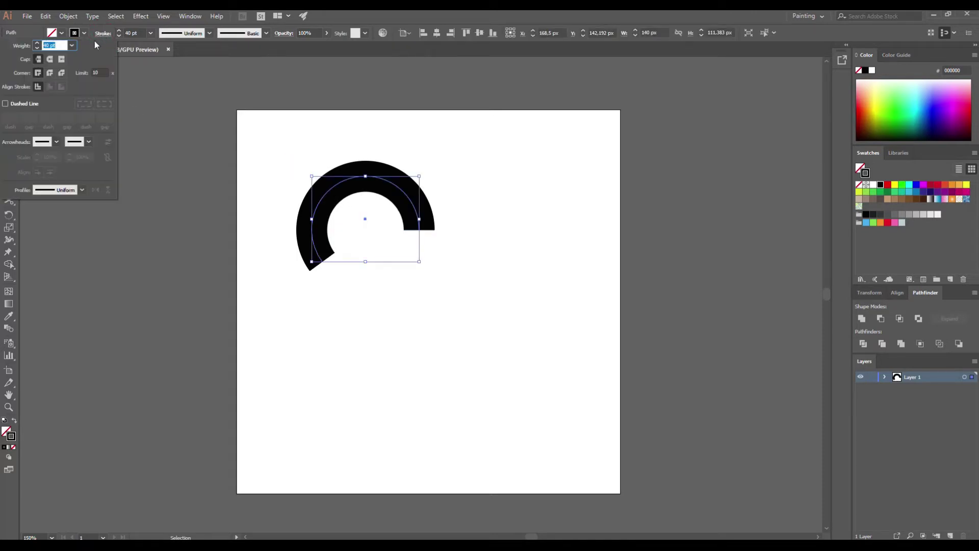
left_click(50, 59)
left_click(395, 301)
Extend the arc's right end with a straight Pen shank down toward the artboard bottom.
left_click(416, 238)
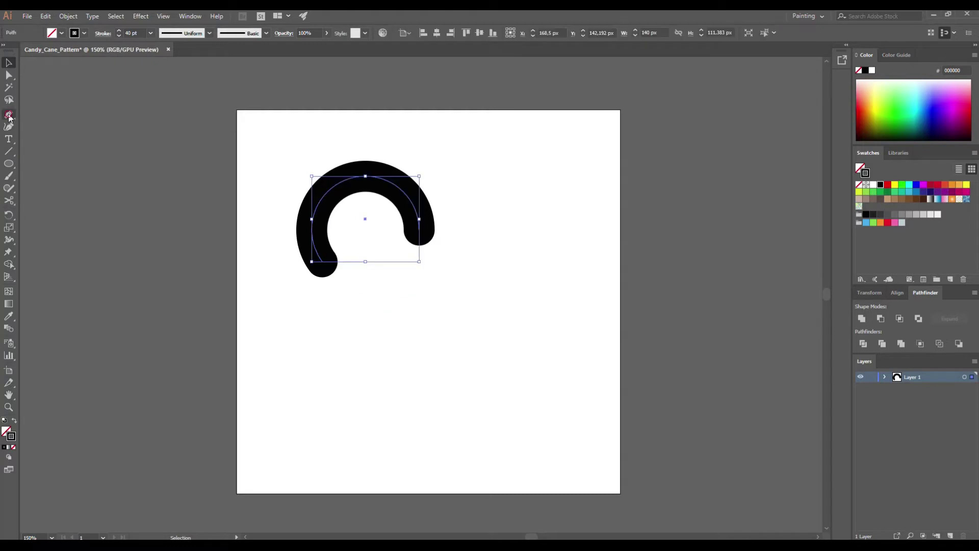
key("p")
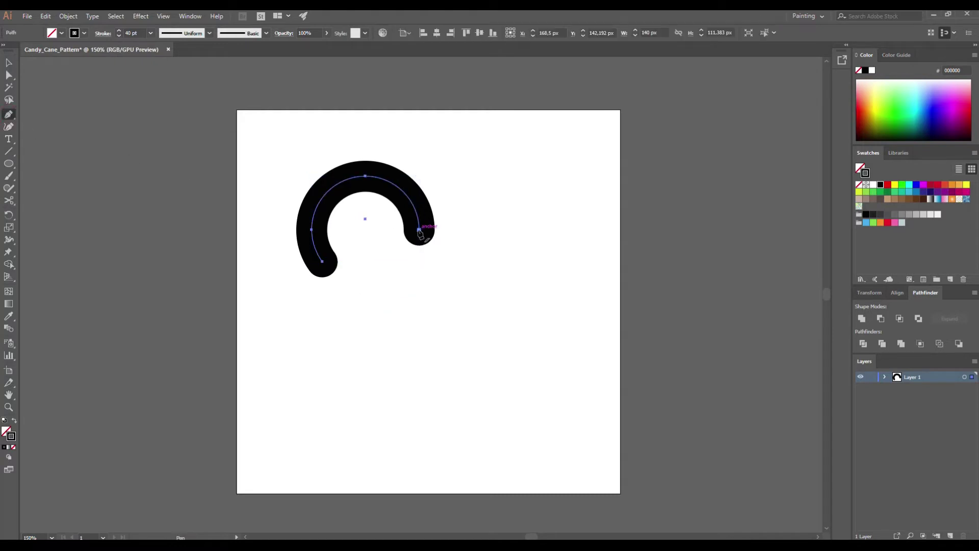
left_click(419, 230)
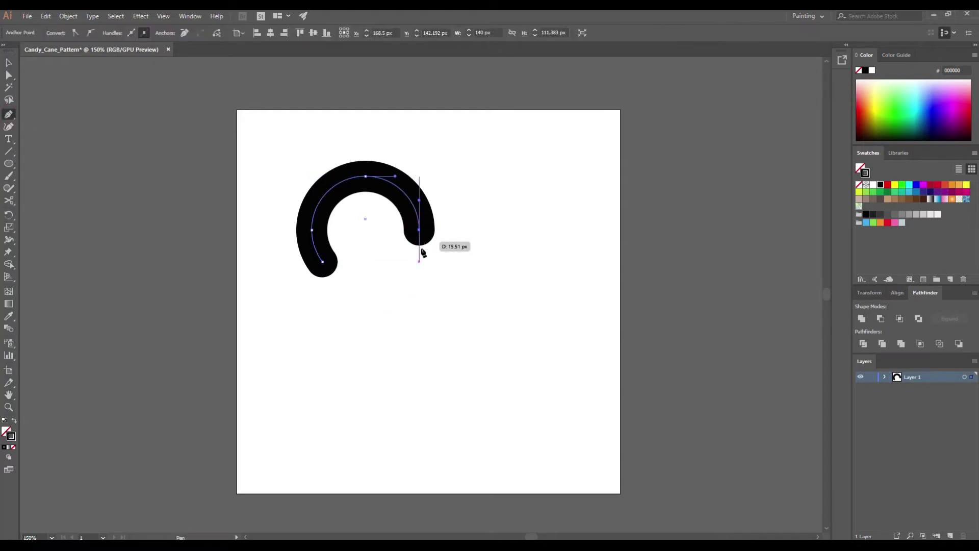
left_click(419, 444)
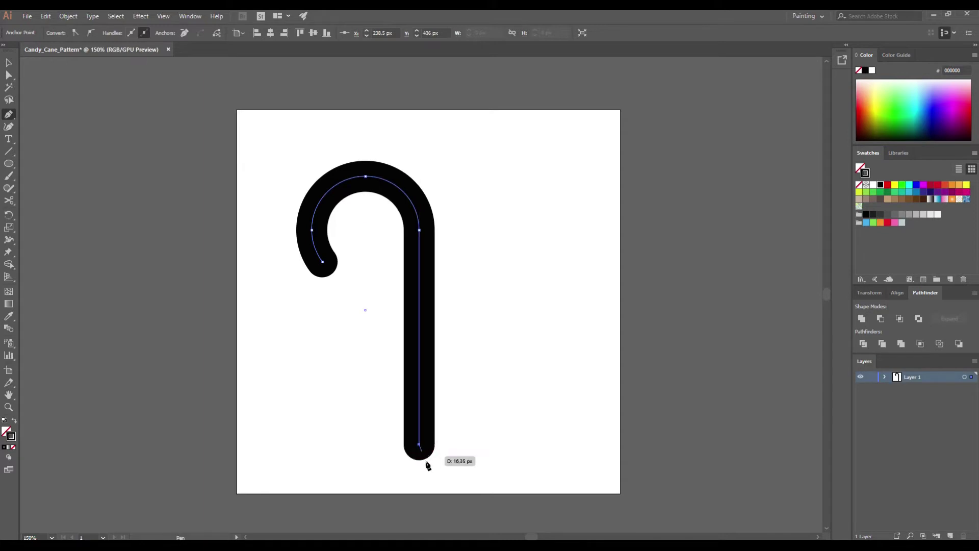
Set the cane's stroke to 50 pt and centre it horizontally and vertically on the artboard.
key("v")
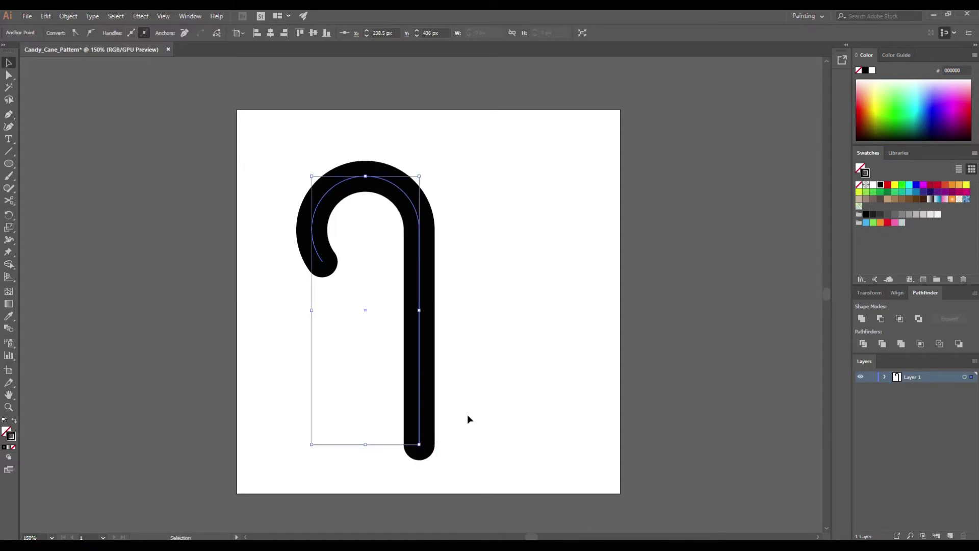
left_click_drag(514, 247, 369, 247)
left_click(131, 33)
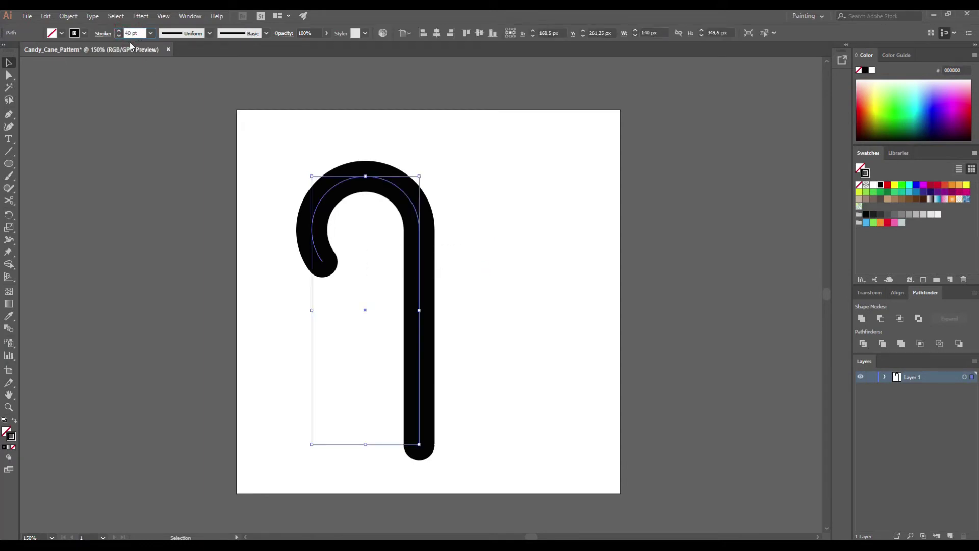
type("50")
key("Return")
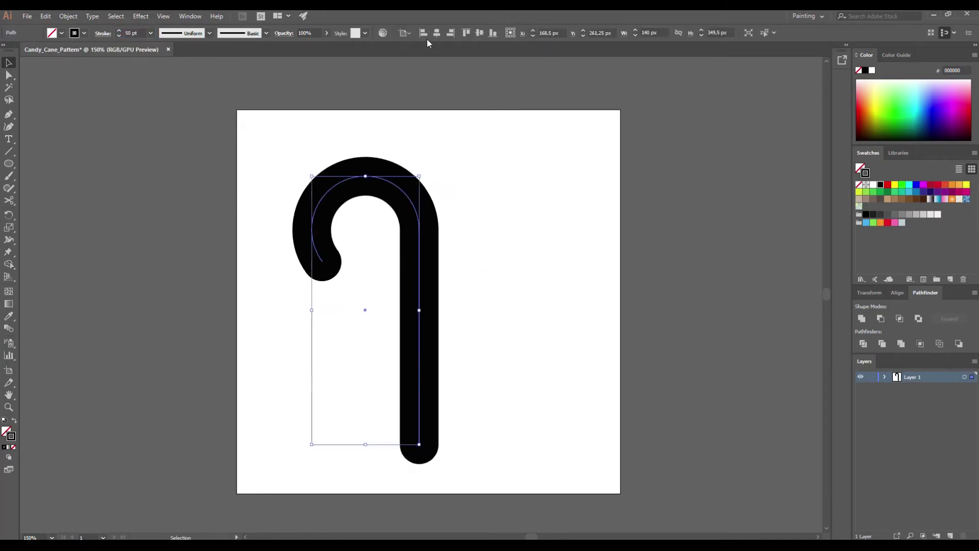
left_click(437, 33)
left_click(479, 33)
left_click(542, 208)
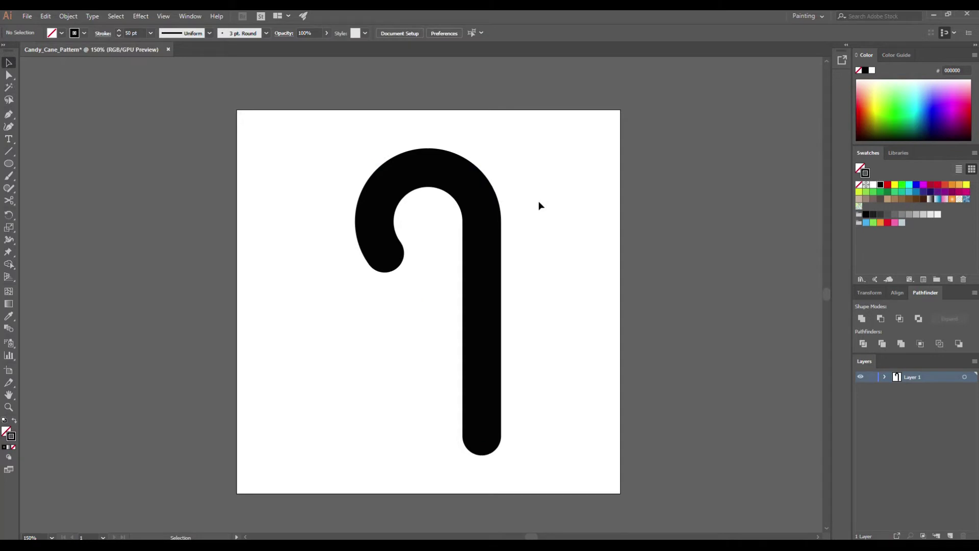
left_click(482, 183)
Expand the cane's stroke into a filled outline.
left_click(68, 16)
left_click(97, 125)
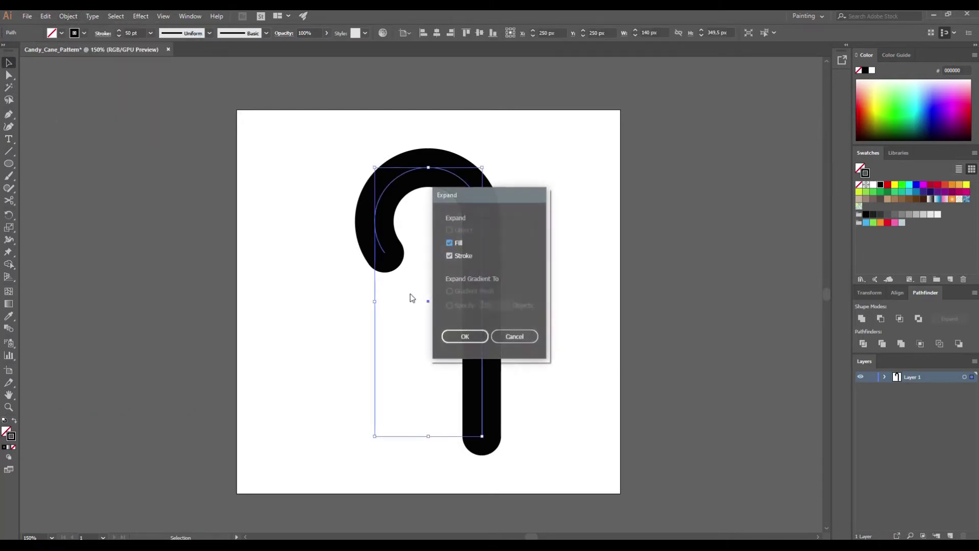
left_click(475, 336)
Copy the cane, paste it in front, and enter Isolation Mode on the group.
left_click(45, 16)
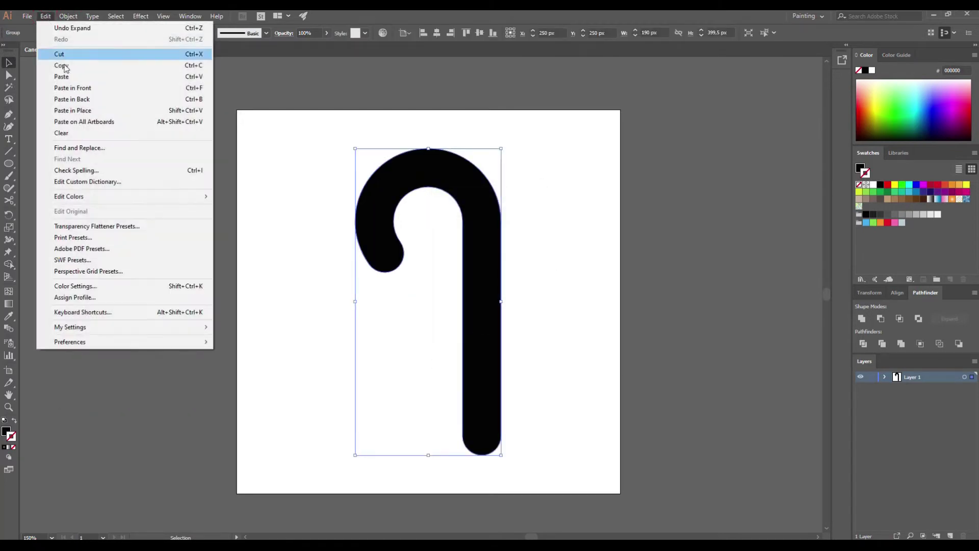
left_click(62, 66)
left_click(45, 16)
left_click(74, 88)
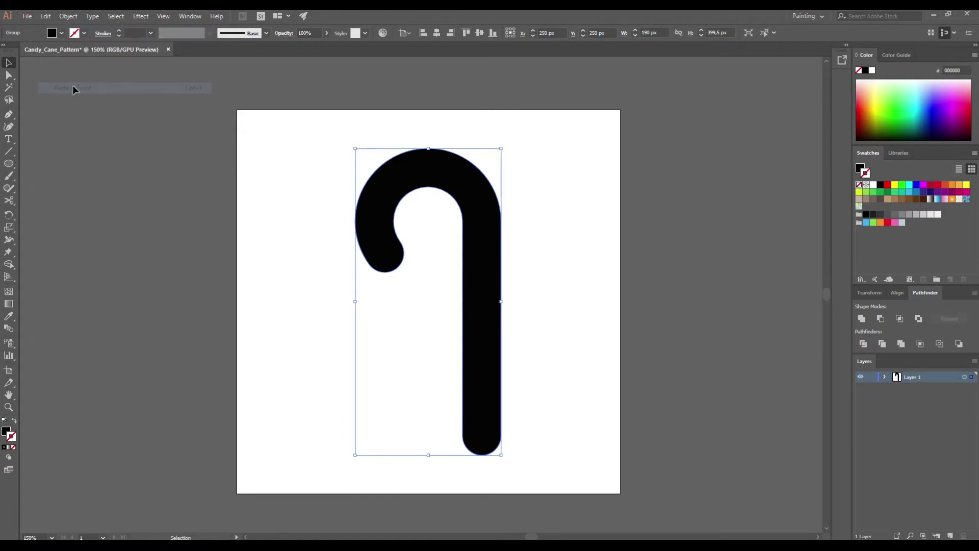
left_click(748, 33)
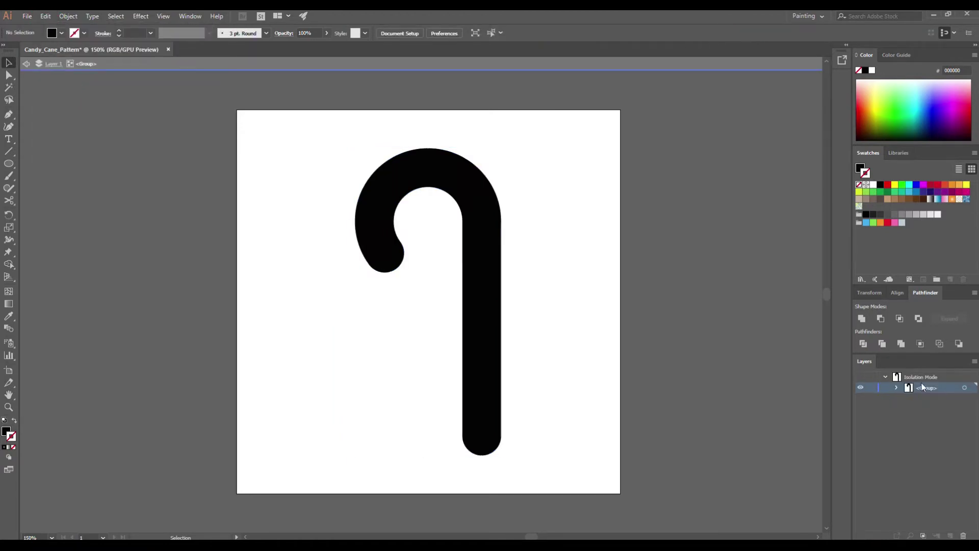
Draw a small circle outlined in red D31616 with no fill.
scroll(420, 245, "up", 3)
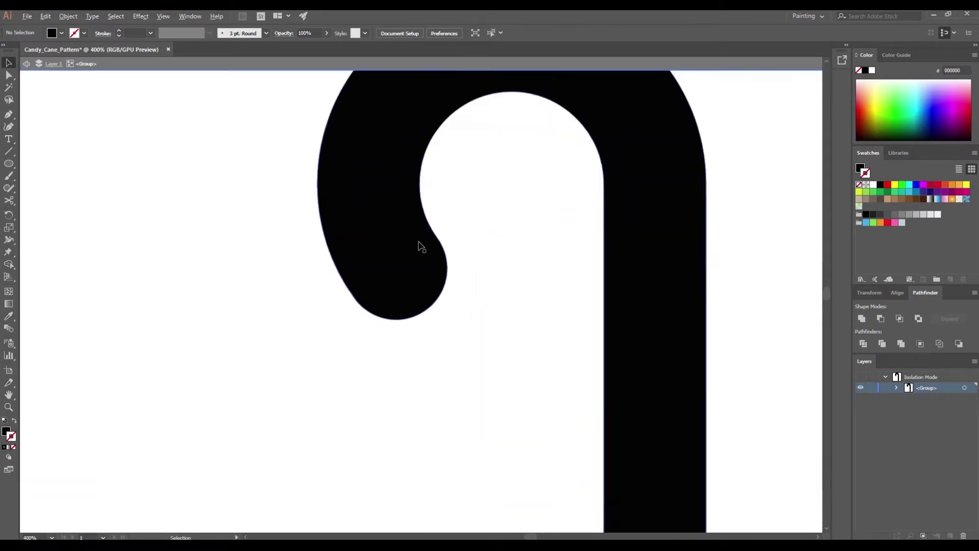
left_click(9, 164)
double_click(8, 432)
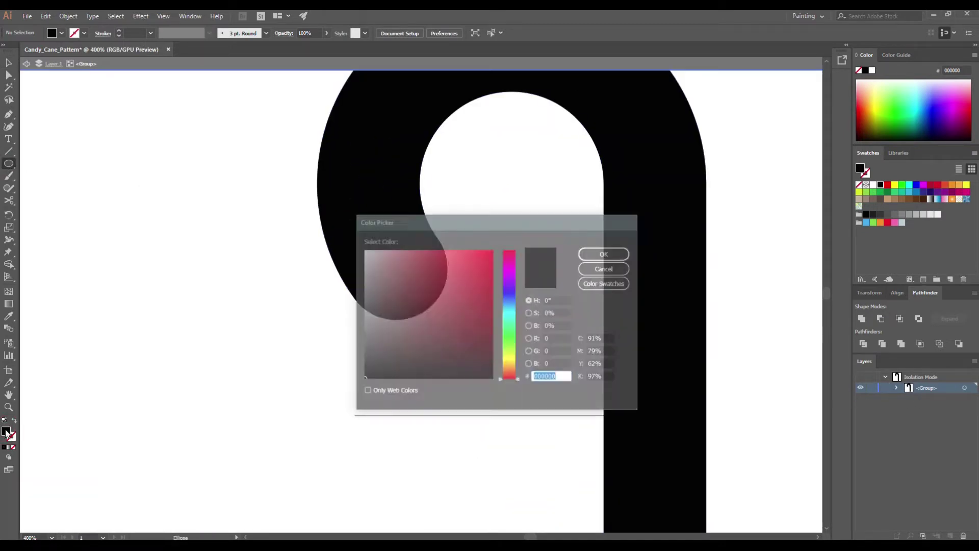
type("d31616")
left_click(591, 251)
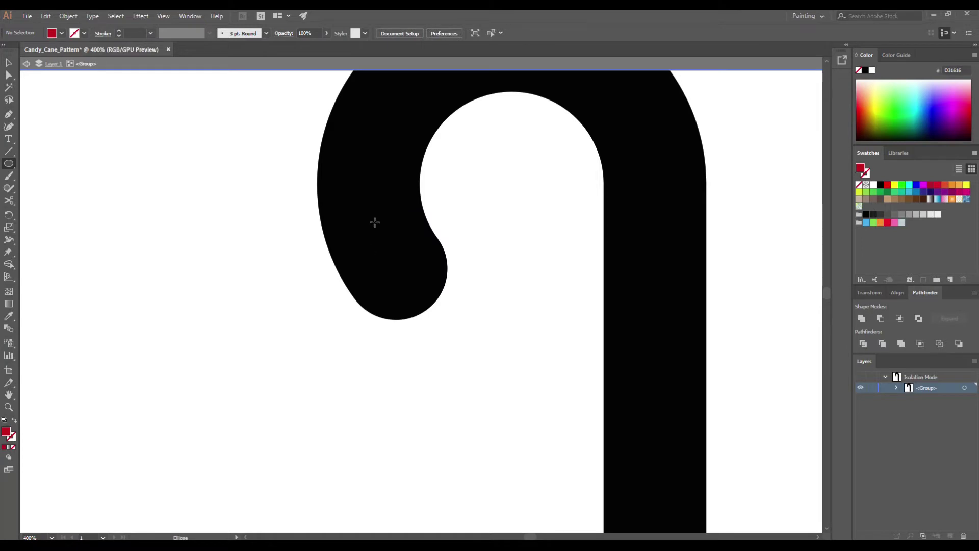
left_click_drag(374, 219, 297, 180)
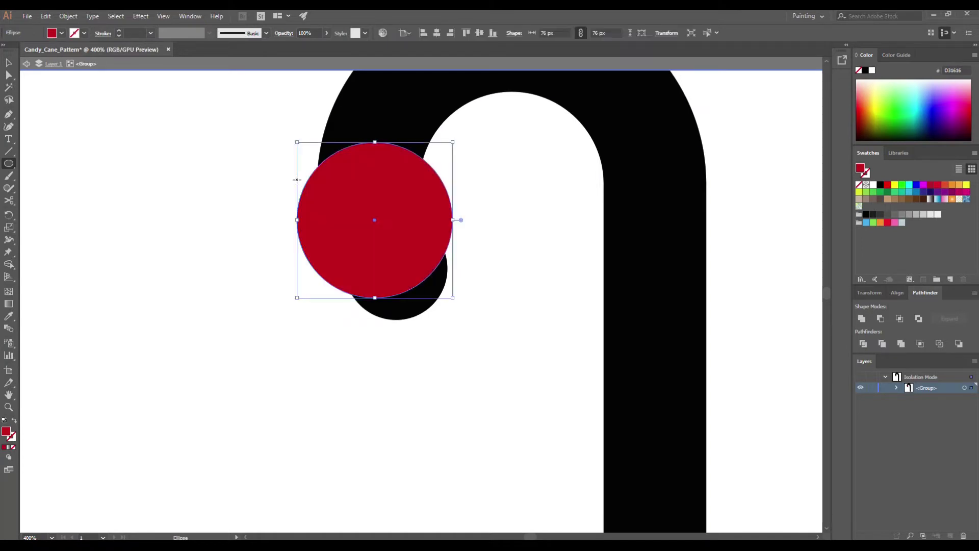
left_click(15, 420)
Move the circle over the hook's tip, cut it at left and right, and delete its upper half.
key("v")
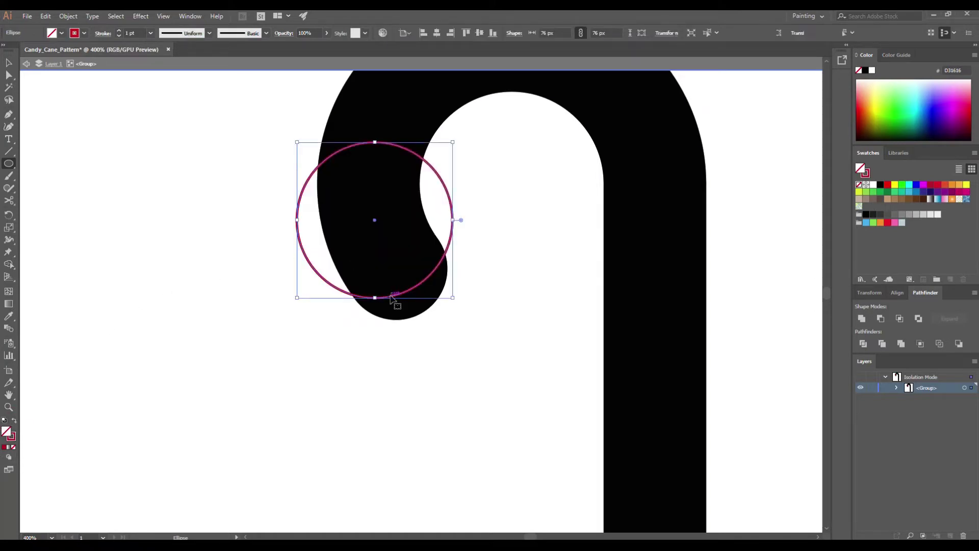
left_click_drag(400, 297, 392, 243)
key("ctrl+minus")
key("ctrl+minus")
key("ctrl+plus")
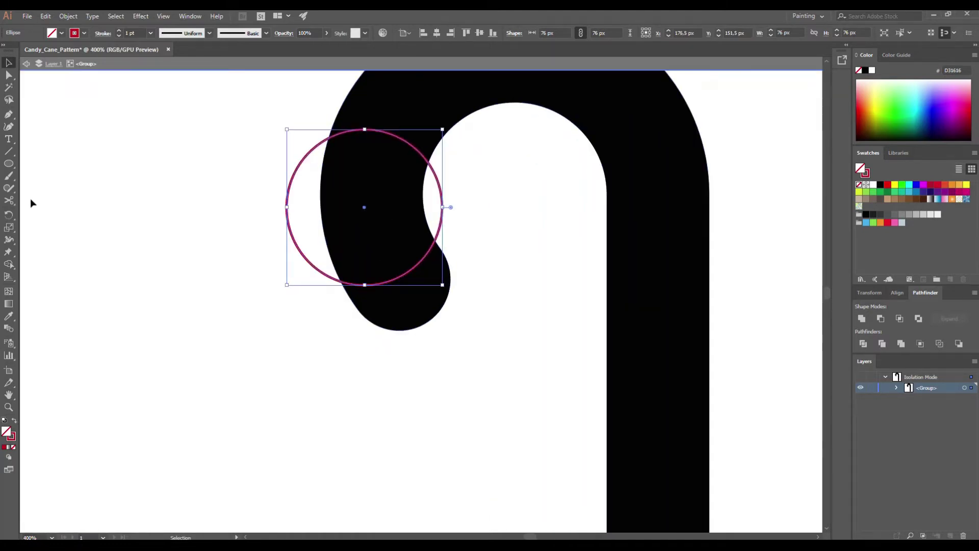
left_click(11, 204)
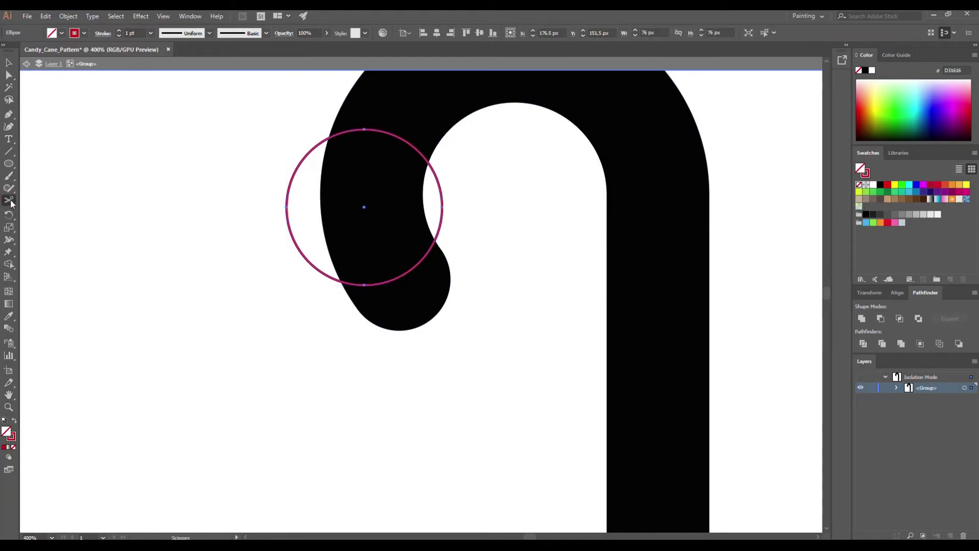
left_click(442, 207)
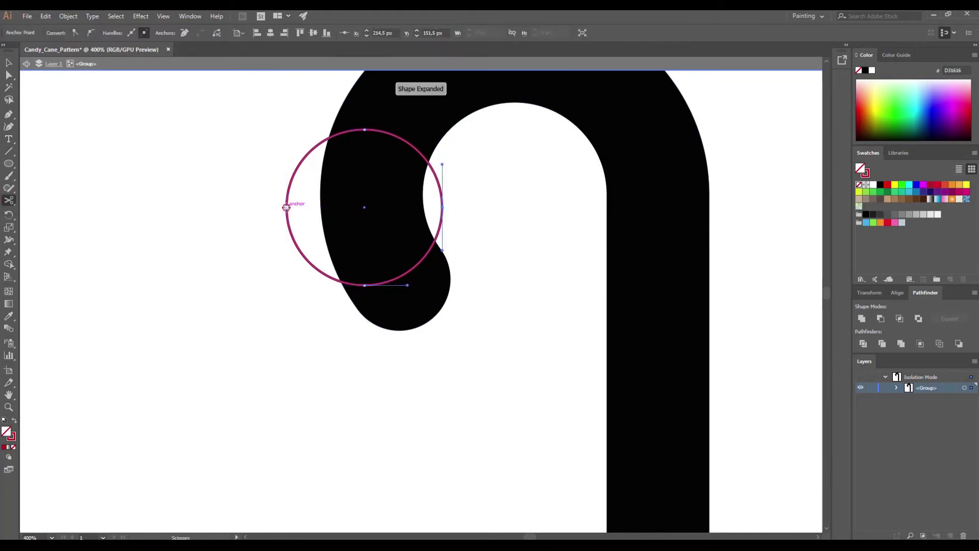
left_click(286, 207)
key("v")
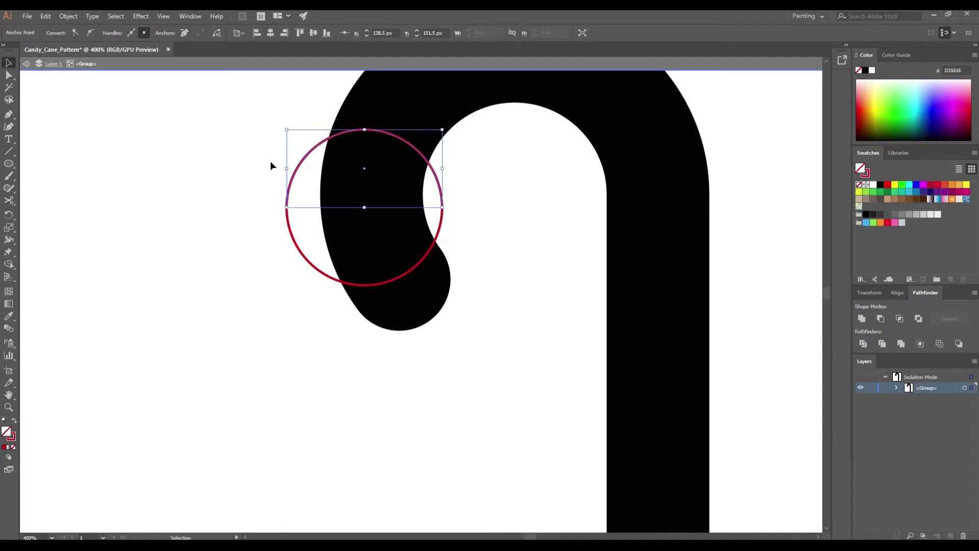
key("Delete")
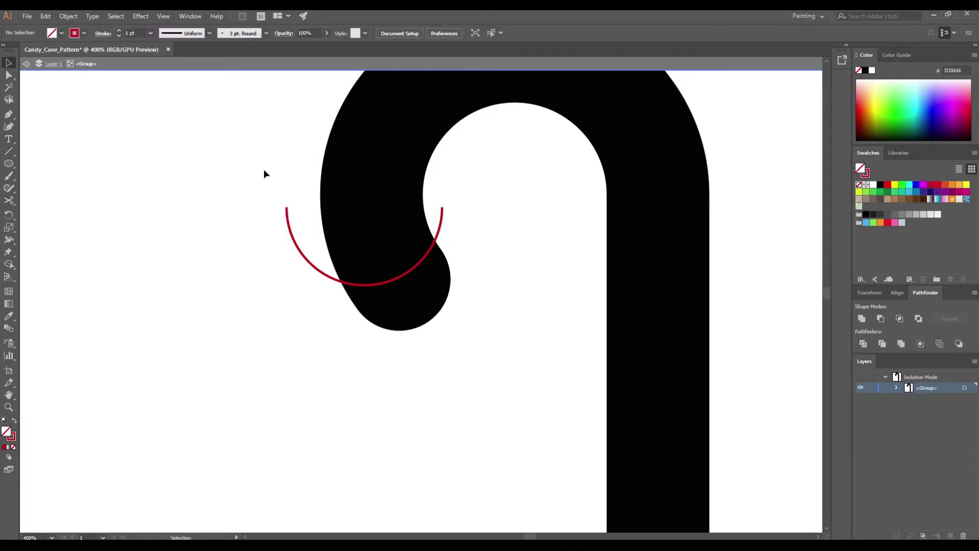
key("ctrl+minus")
key("ctrl+minus")
left_click(366, 203)
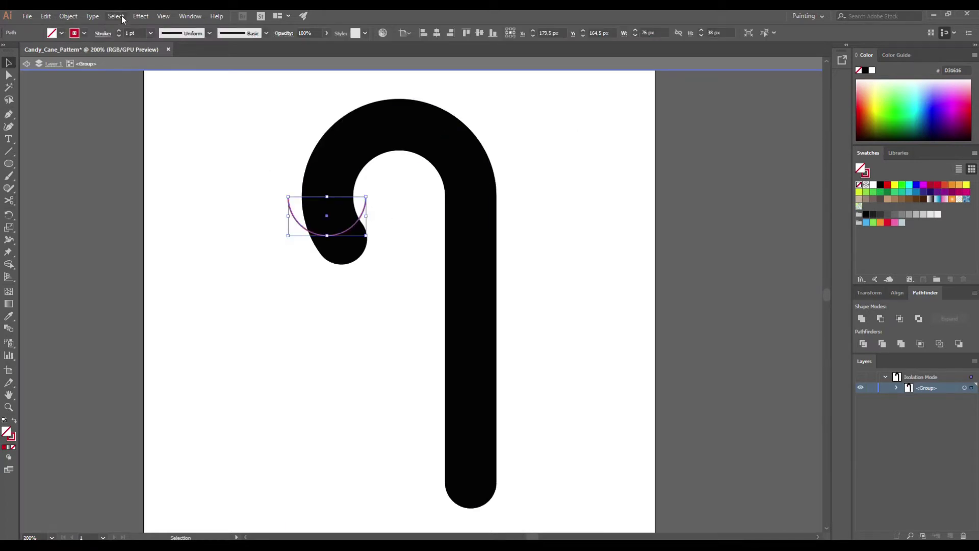
Apply a Transform effect to the arc: 6 copies, -30° angle, moves 6 px and -38 px.
left_click(141, 17)
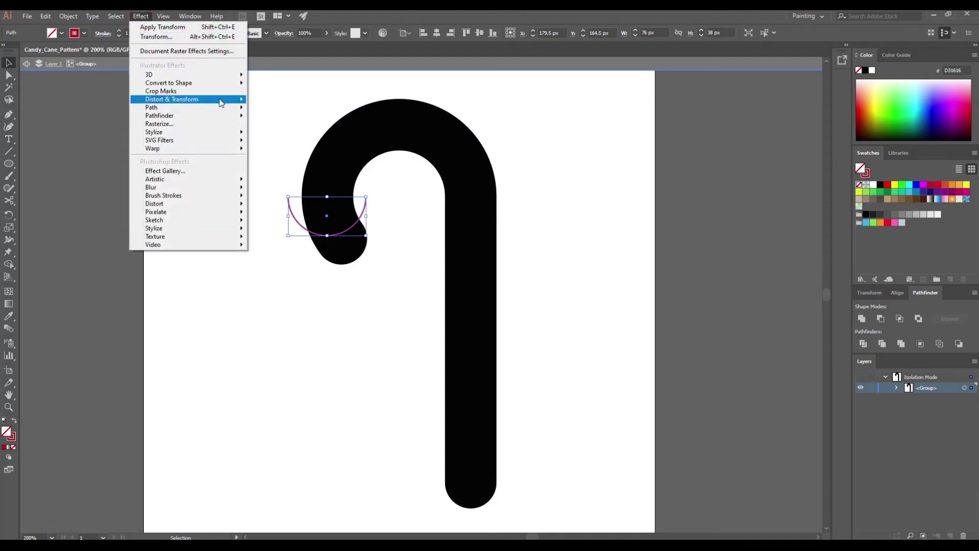
mouse_move(224, 100)
left_click(278, 134)
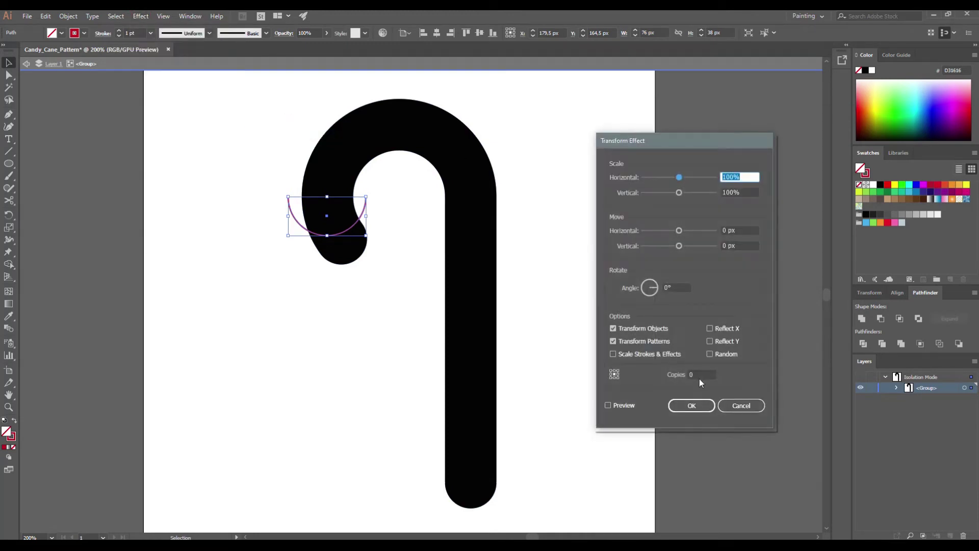
left_click(608, 406)
left_click(686, 375)
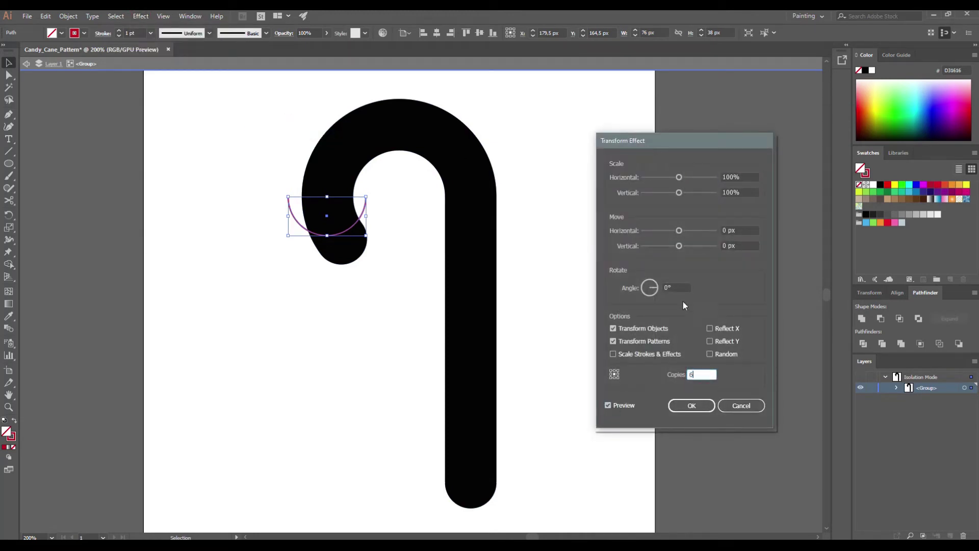
left_click(666, 287)
type("-30")
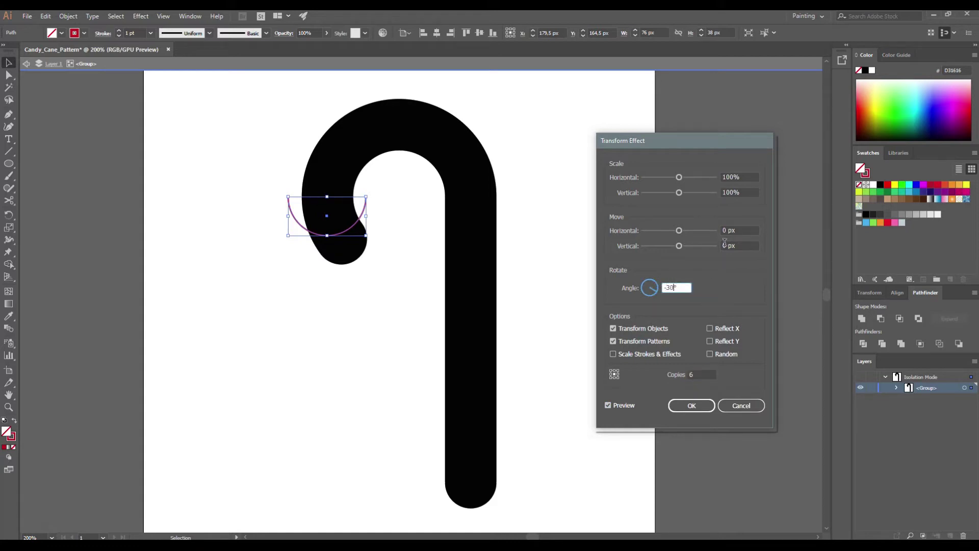
left_click(723, 230)
left_click(727, 246)
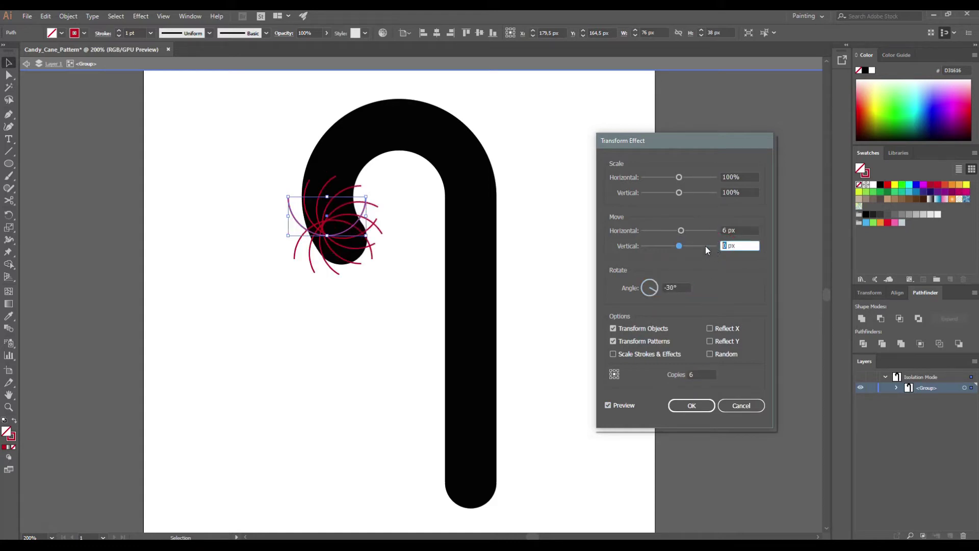
type("-38")
left_click(611, 405)
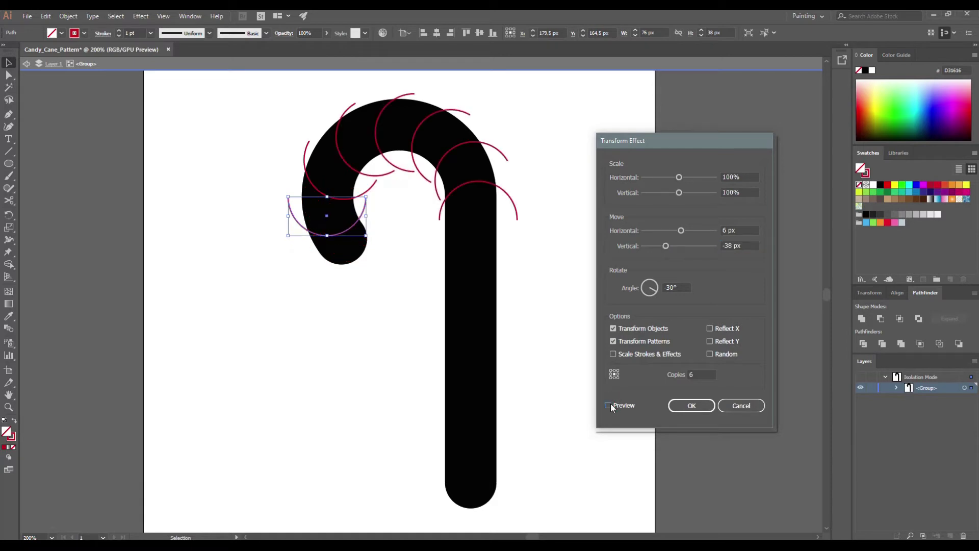
left_click(690, 406)
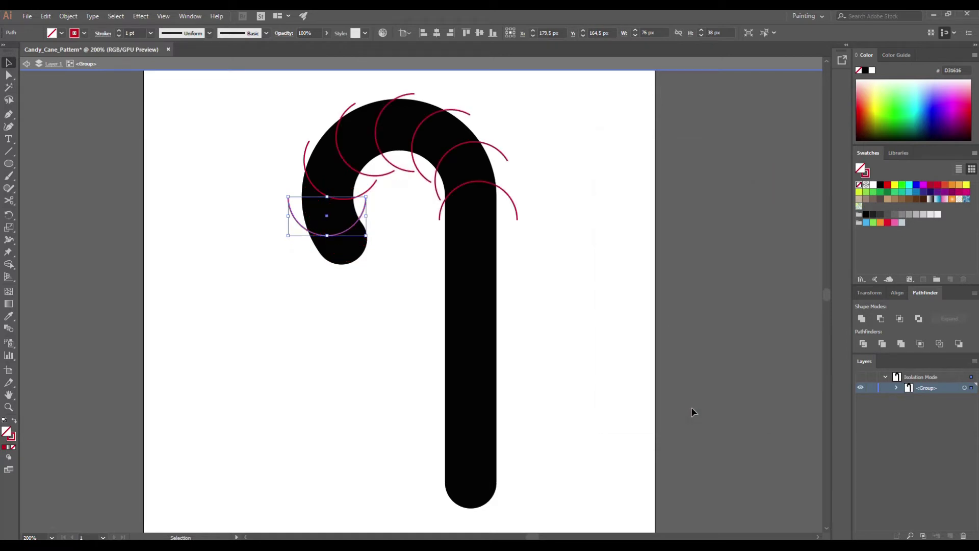
left_click(69, 16)
Expand the arcs' appearance and ungroup them into separate paths.
left_click(116, 138)
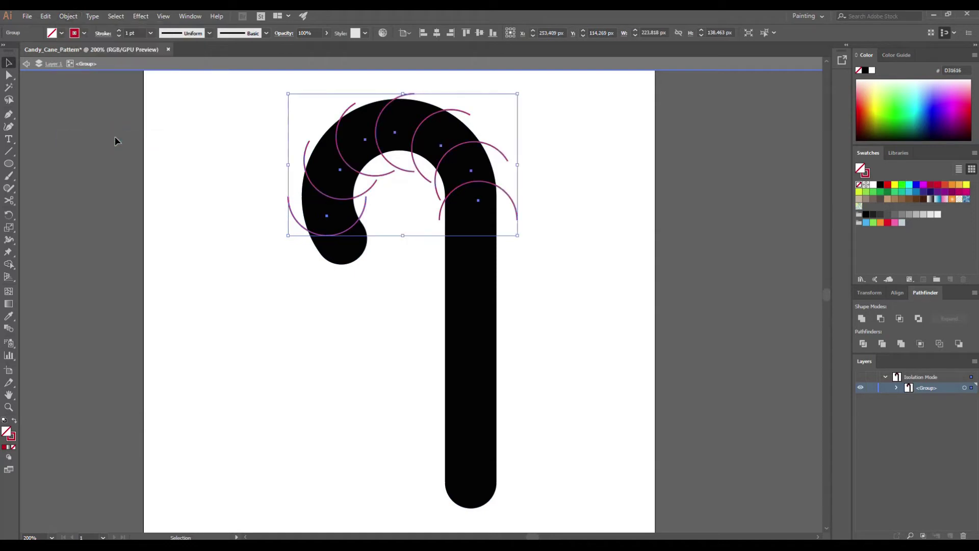
left_click(75, 18)
left_click(84, 65)
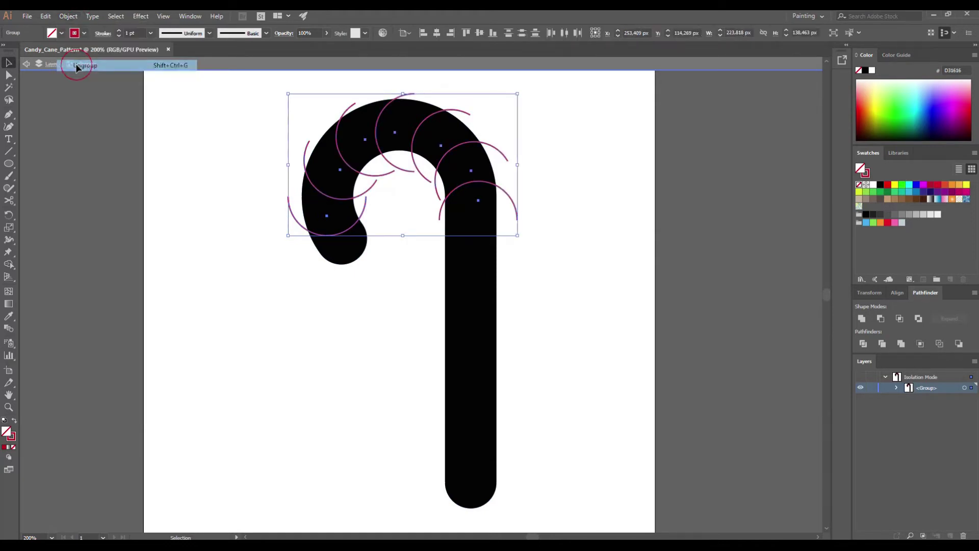
left_click(140, 16)
Apply a Transform effect to the last arc: 7 copies moved 38 px down the stem.
mouse_move(184, 102)
left_click(314, 135)
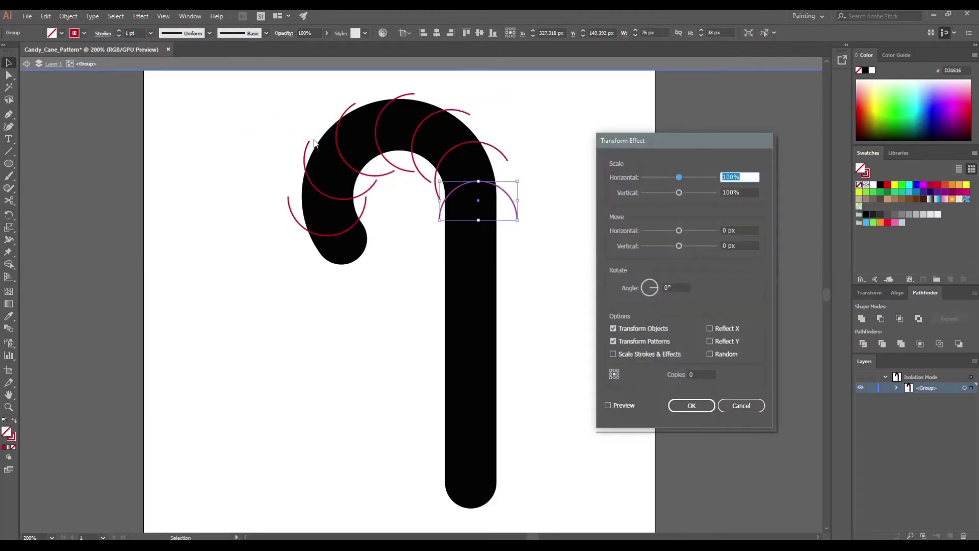
key("alt+p")
left_click(697, 375)
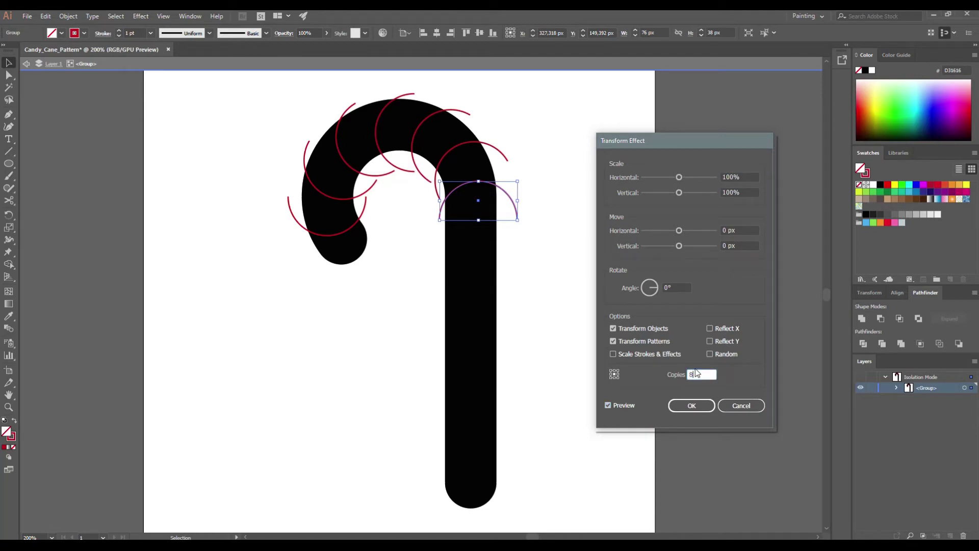
left_click_drag(679, 246, 692, 247)
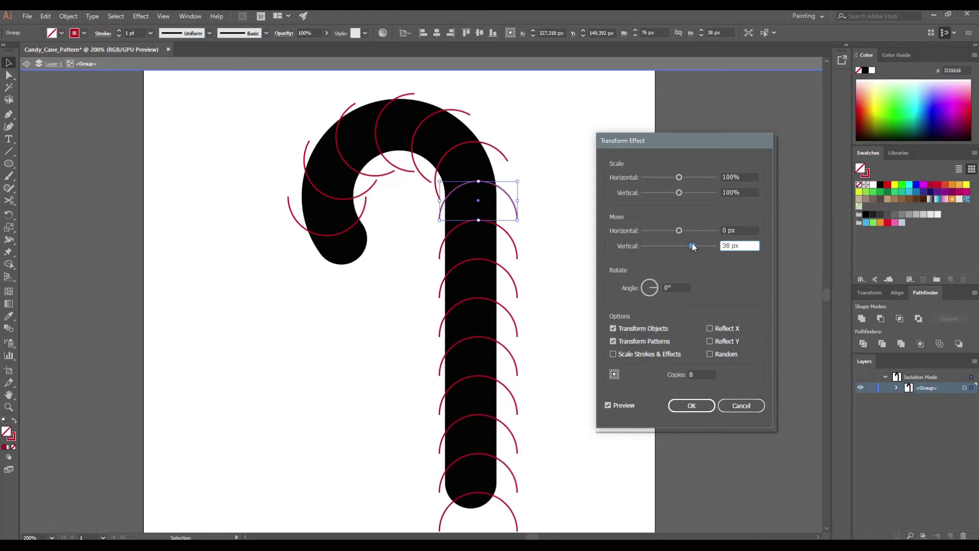
double_click(702, 375)
type("7")
left_click(609, 406)
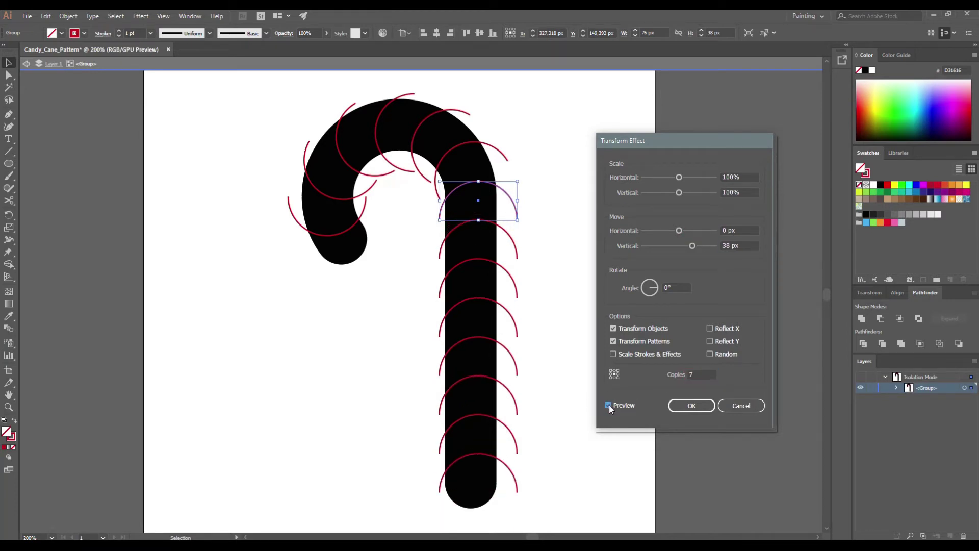
left_click(692, 406)
Expand the stem arcs into paths and select the whole cane with all arcs.
left_click(69, 16)
left_click(103, 137)
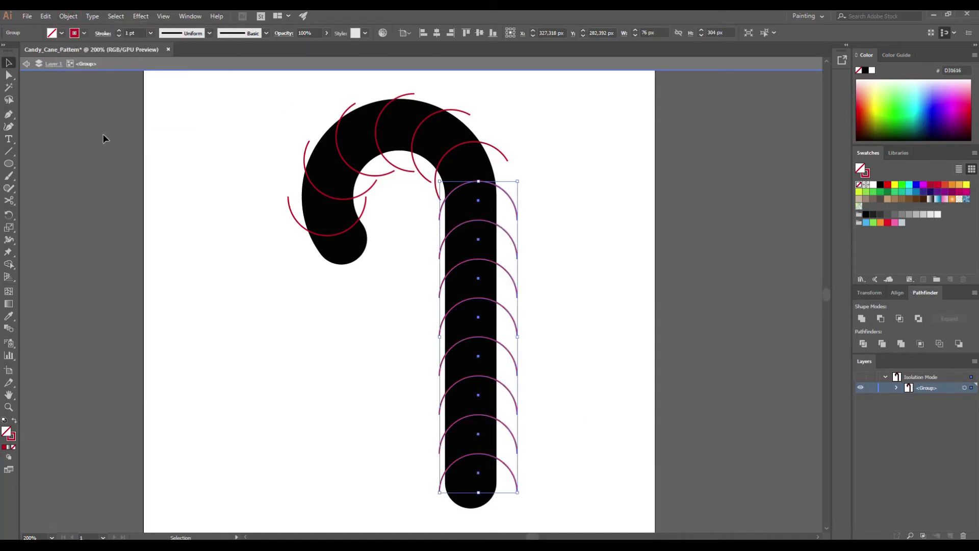
left_click_drag(261, 87, 574, 516)
Divide the cane along the arcs with Pathfinder, then deselect everything.
left_click(195, 17)
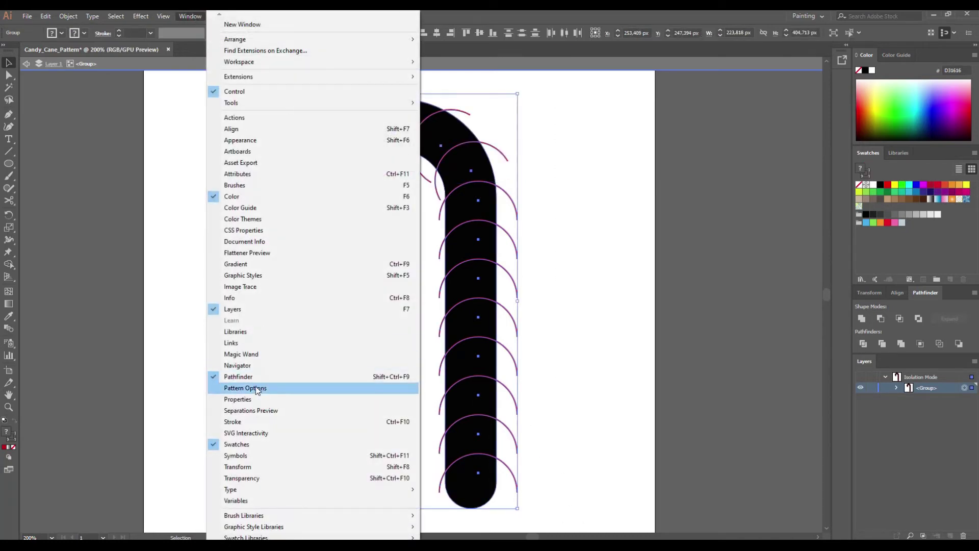
left_click(922, 294)
left_click(864, 345)
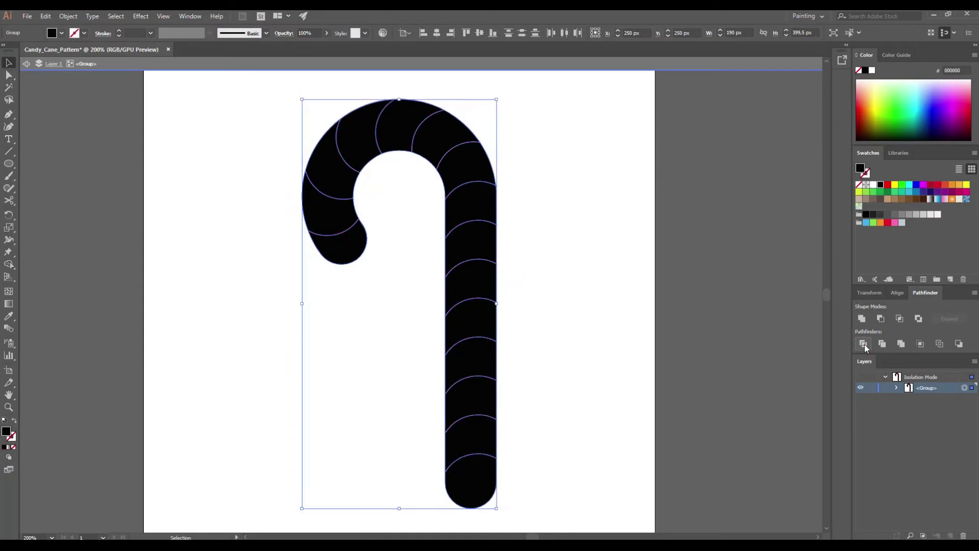
left_click(577, 249)
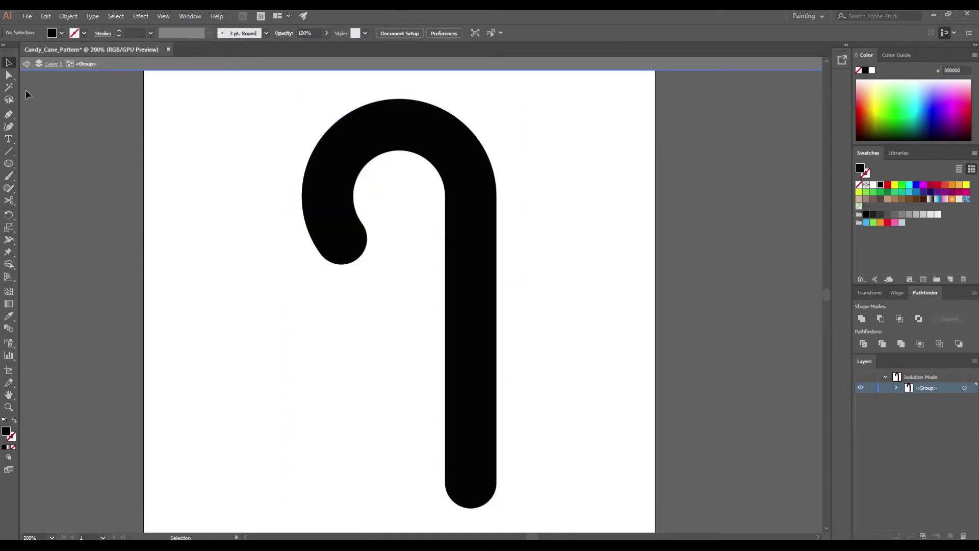
left_click(9, 75)
Select the alternate cane pieces and fill them near-white F2F2F2.
left_click(335, 243)
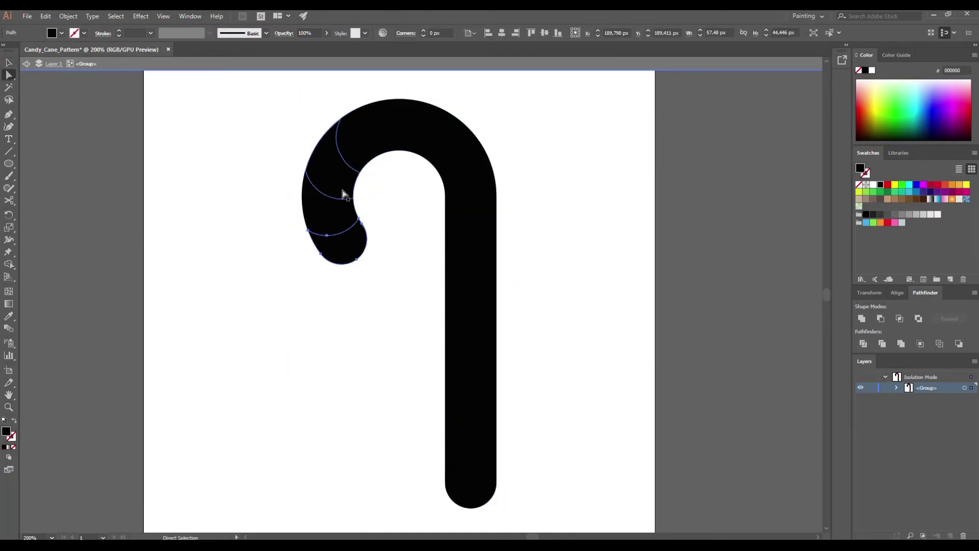
left_click(357, 138, "shift")
left_click(395, 125, "shift")
left_click(428, 134, "shift")
left_click(457, 159, "shift")
left_click(471, 201, "shift")
left_click(474, 236, "shift")
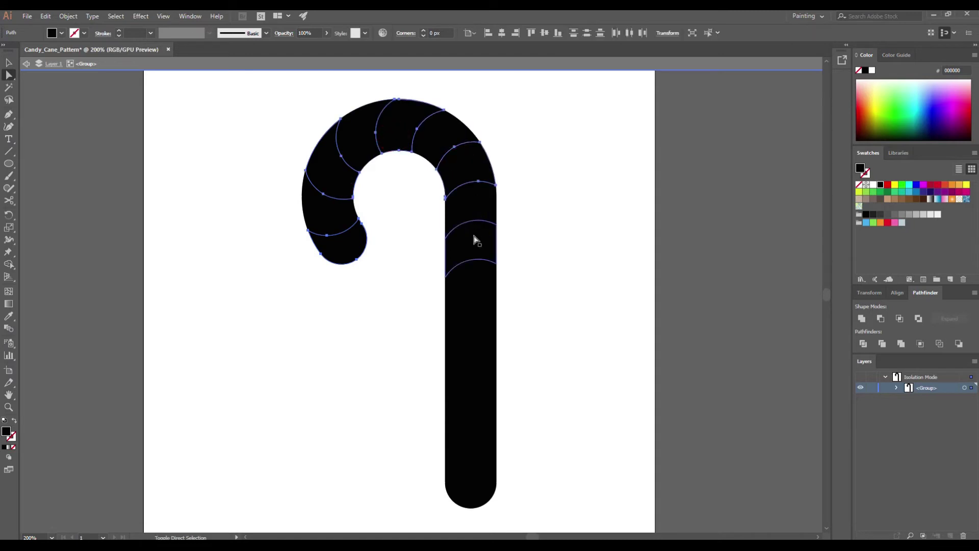
left_click(474, 278, "shift")
left_click(477, 319, "shift")
left_click(476, 357, "shift")
left_click(472, 394, "shift")
left_click(473, 434, "shift")
left_click(472, 465, "shift")
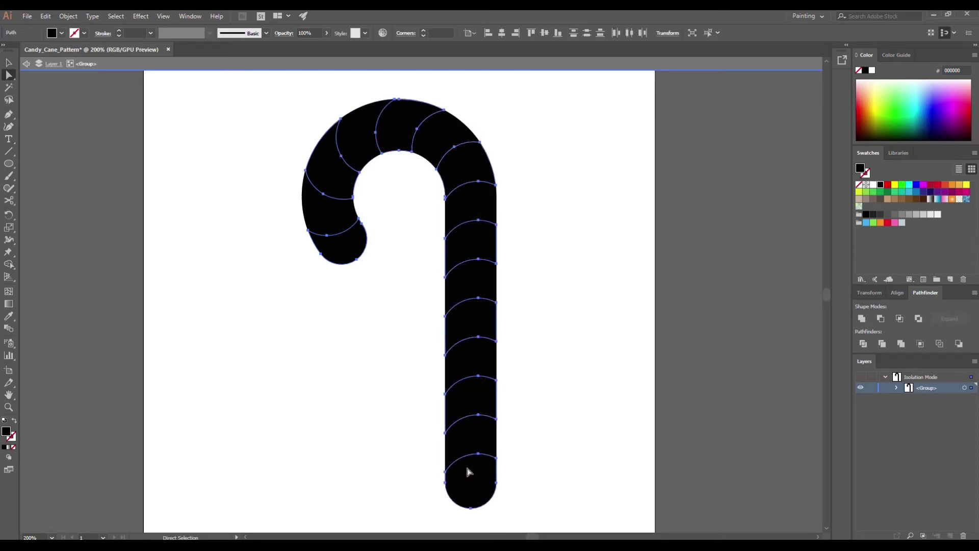
double_click(6, 432)
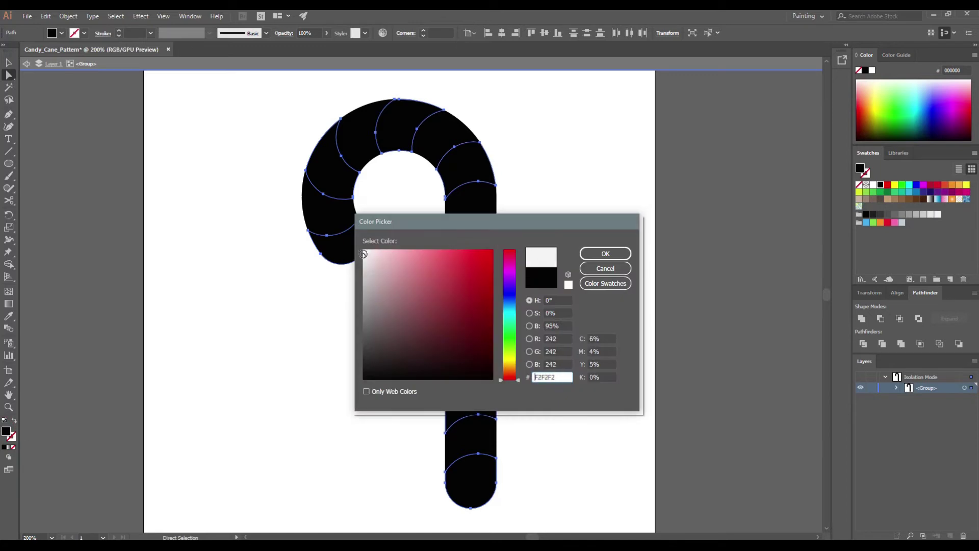
left_click(595, 258)
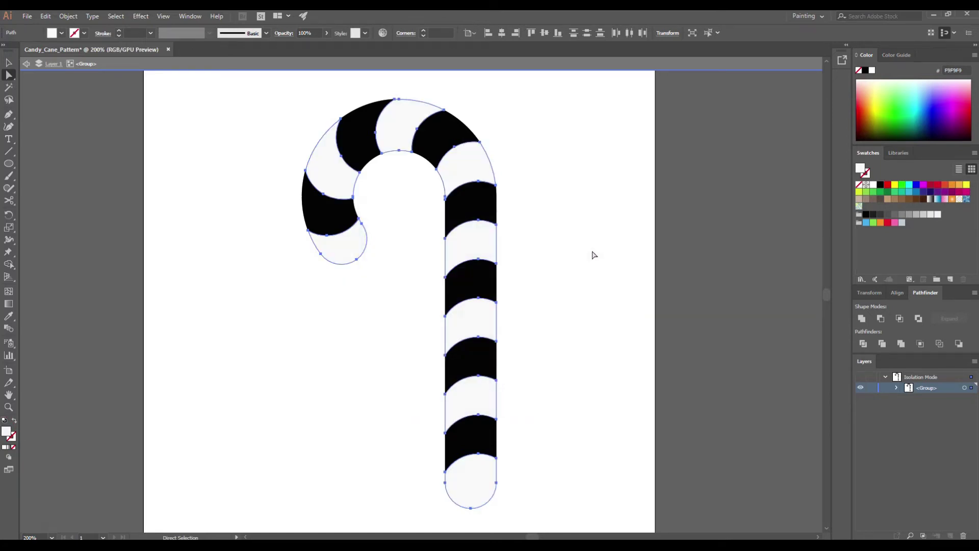
Select the remaining black stripes with the Magic Wand and fill them red EF2020.
left_click(9, 87)
left_click(317, 221)
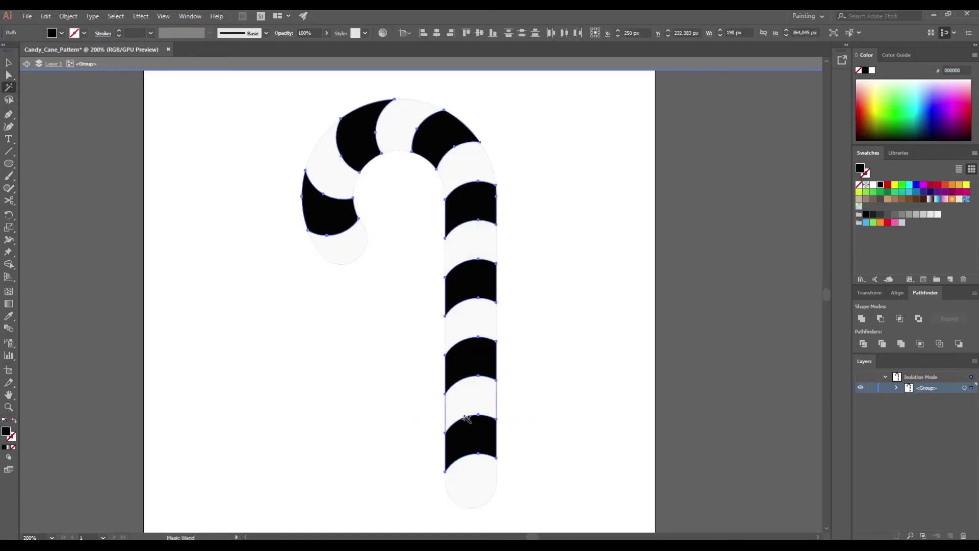
double_click(8, 431)
left_click(470, 256)
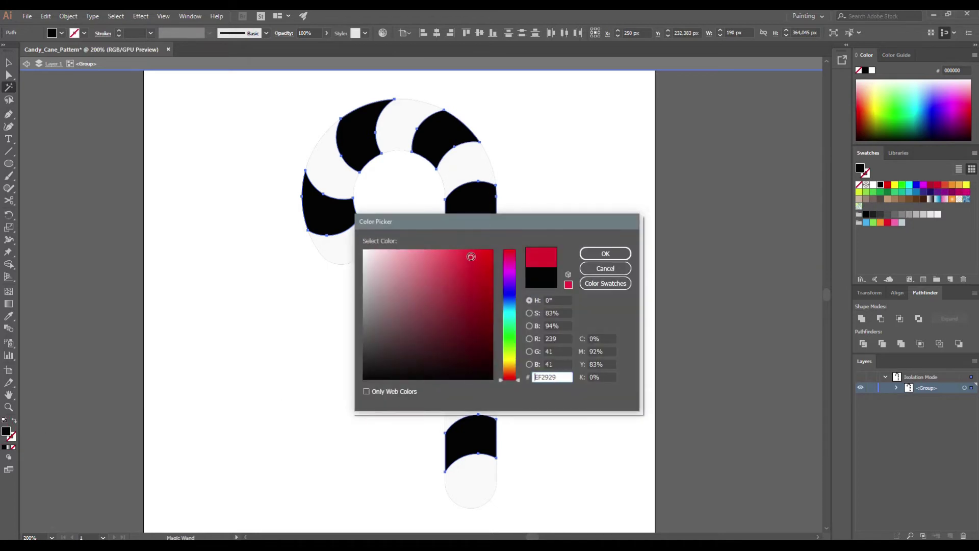
left_click_drag(470, 256, 477, 246)
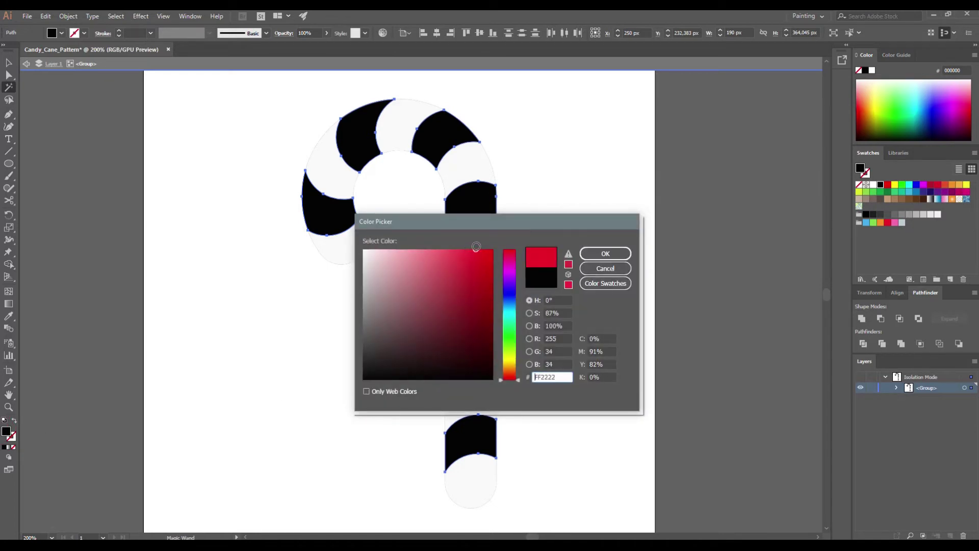
left_click(606, 254)
double_click(8, 432)
left_click(568, 253)
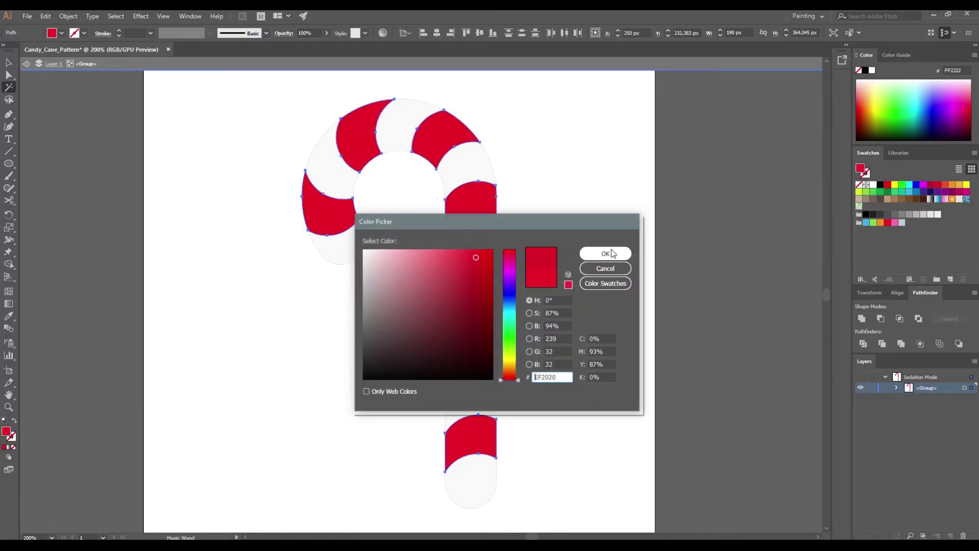
left_click(612, 254)
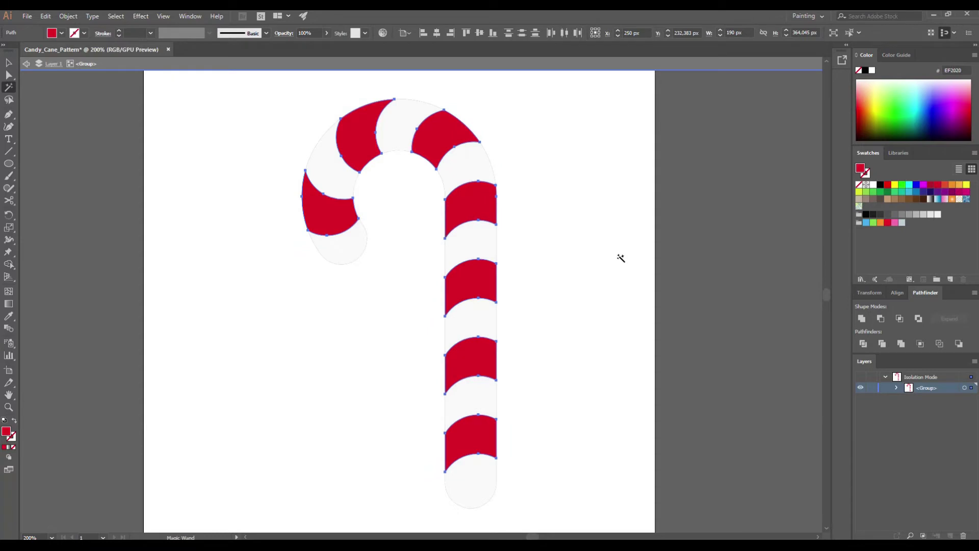
Leave the stripes' isolation mode and isolate the second <Group>, the solid black cane copy.
left_click(833, 32)
key("v")
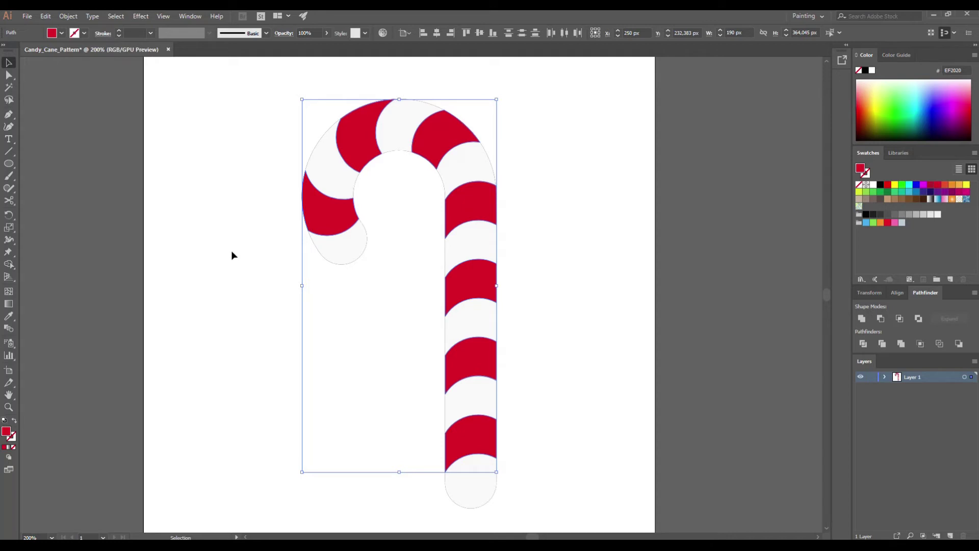
left_click(232, 251)
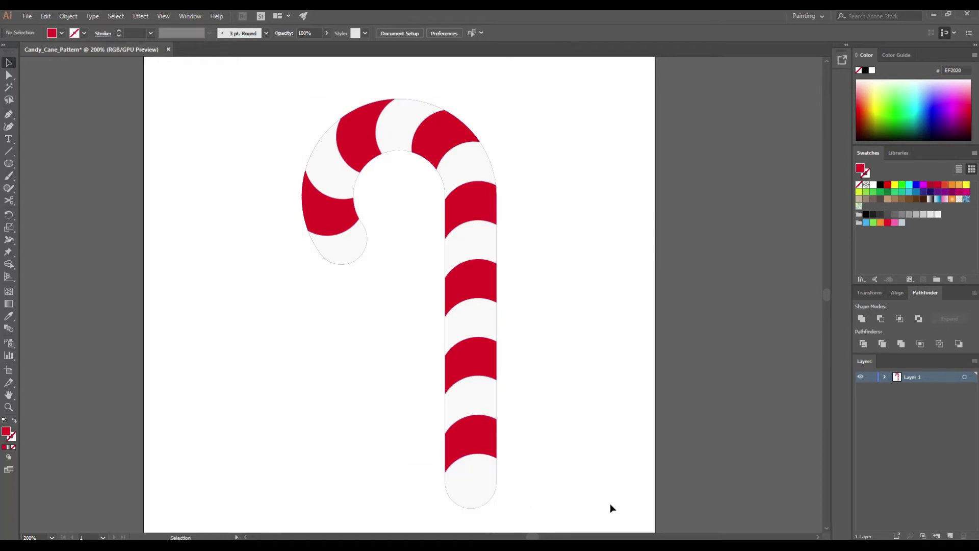
left_click(884, 377)
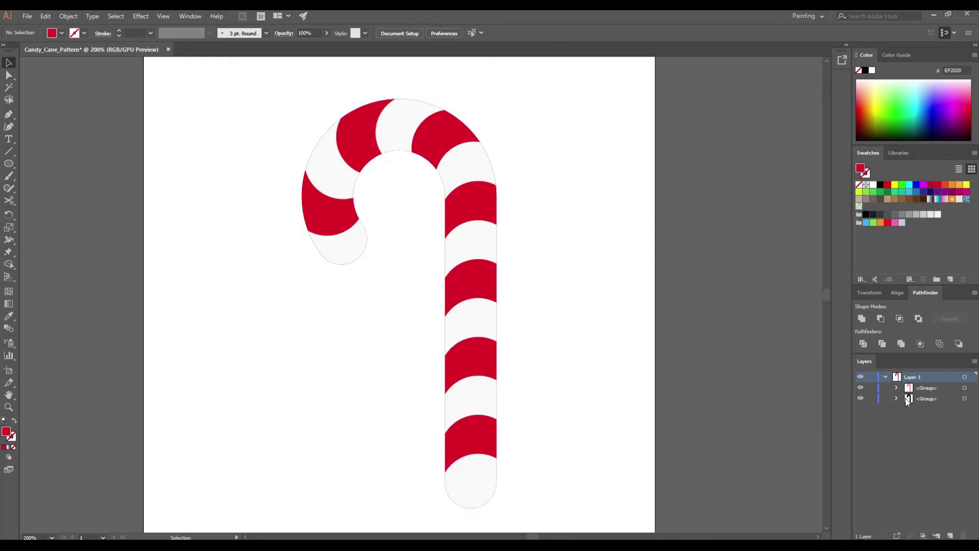
left_click(939, 398)
left_click(965, 398)
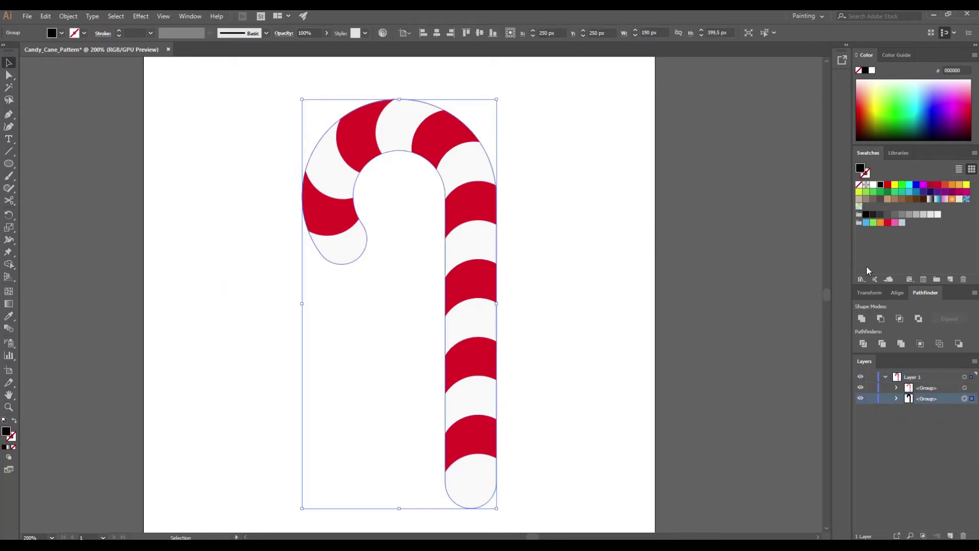
left_click(749, 33)
left_click(466, 166)
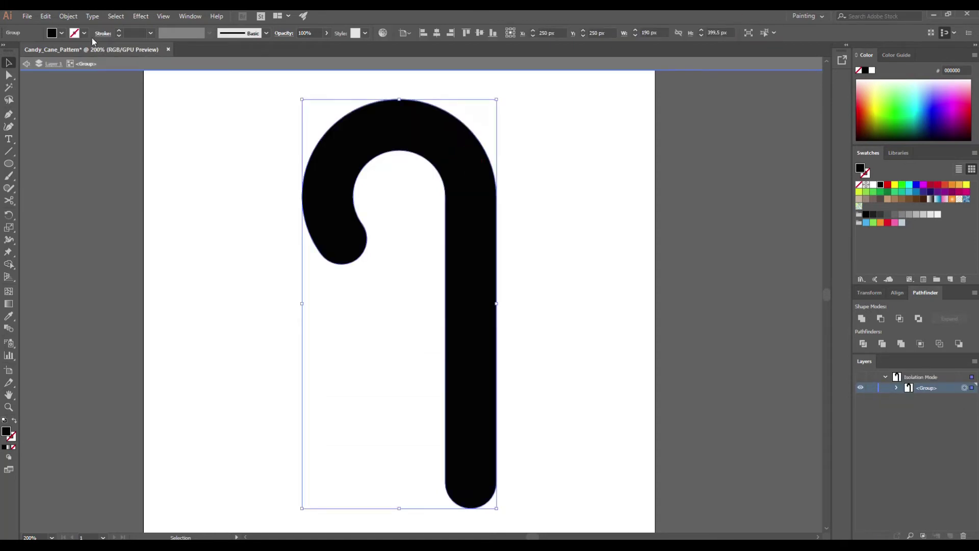
Paste a copy of the black cane in front, nudge it a few pixels, then Minus Front both.
left_click(48, 16)
left_click(61, 65)
left_click(45, 16)
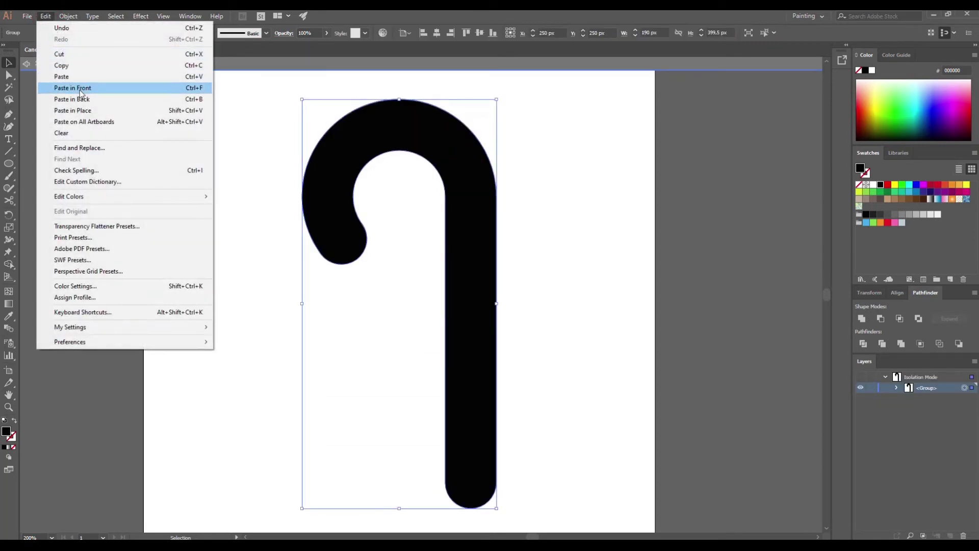
left_click(79, 88)
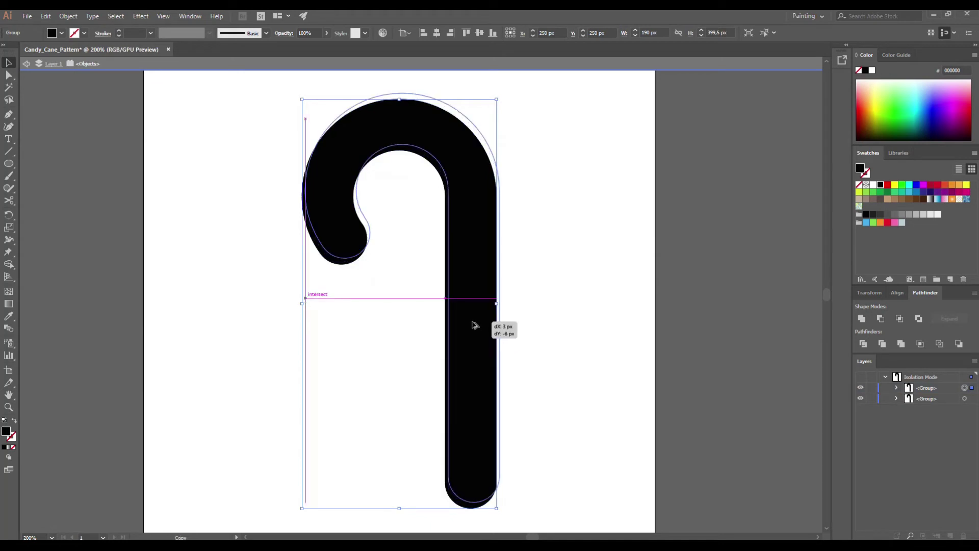
left_click_drag(475, 325, 476, 322)
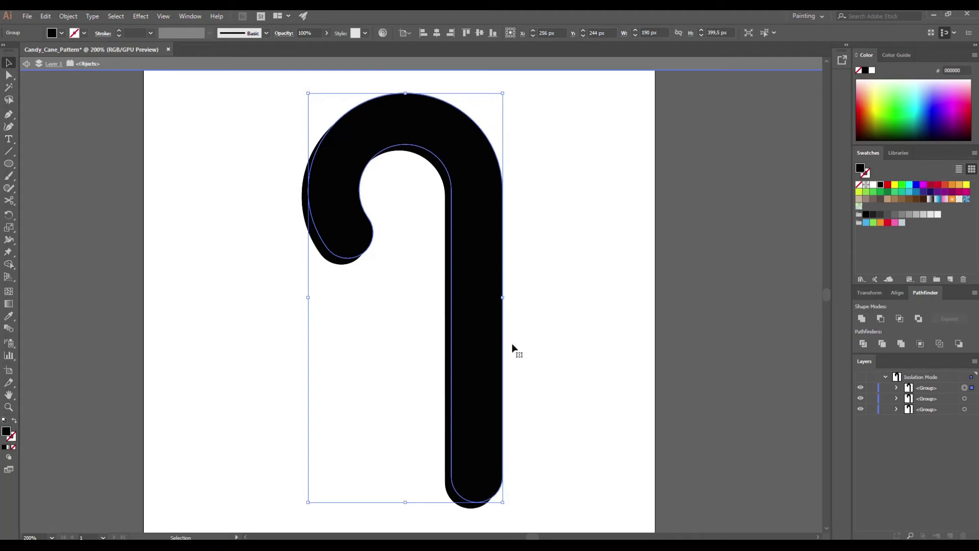
left_click(965, 398, "shift")
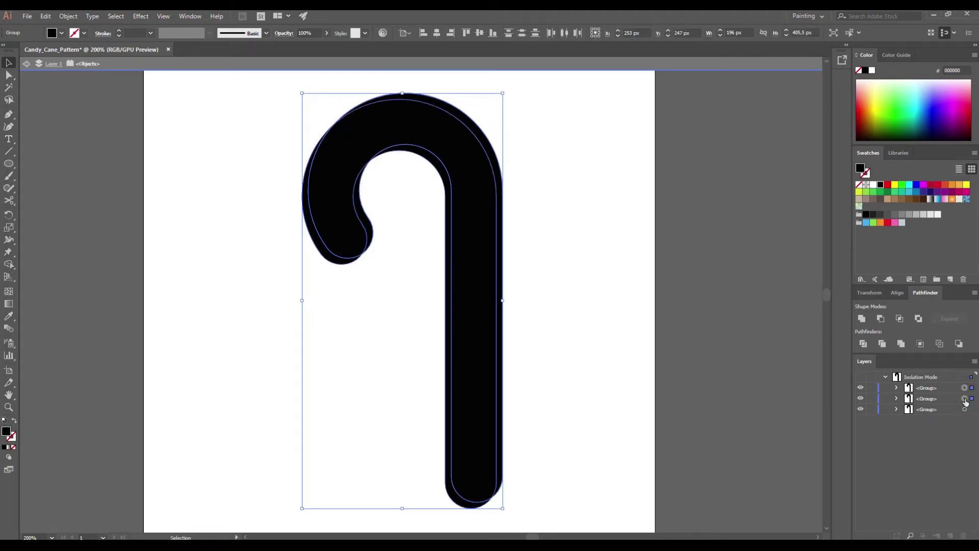
left_click(882, 322)
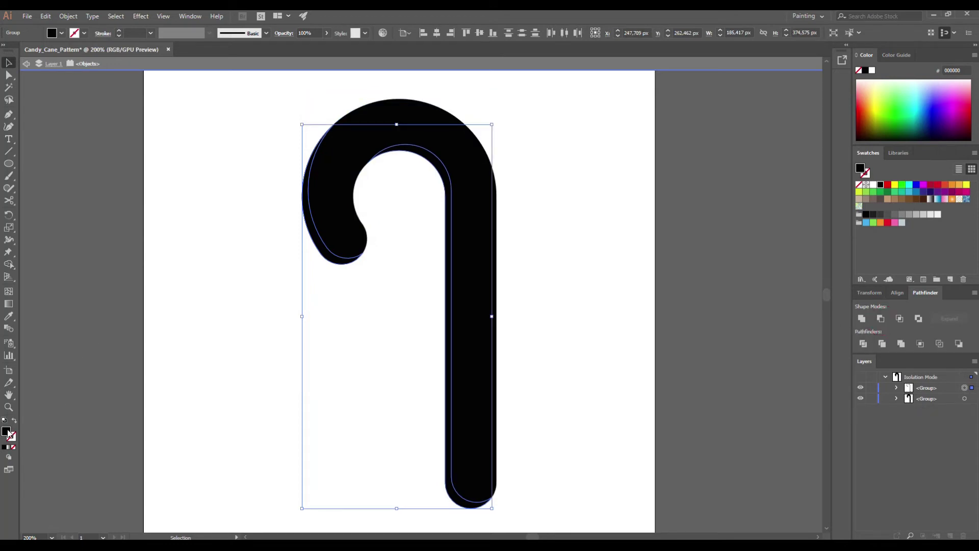
Fill the edge sliver with white (FFFFFF) and lower its opacity to about 32%.
double_click(7, 431)
type("FFFFFF")
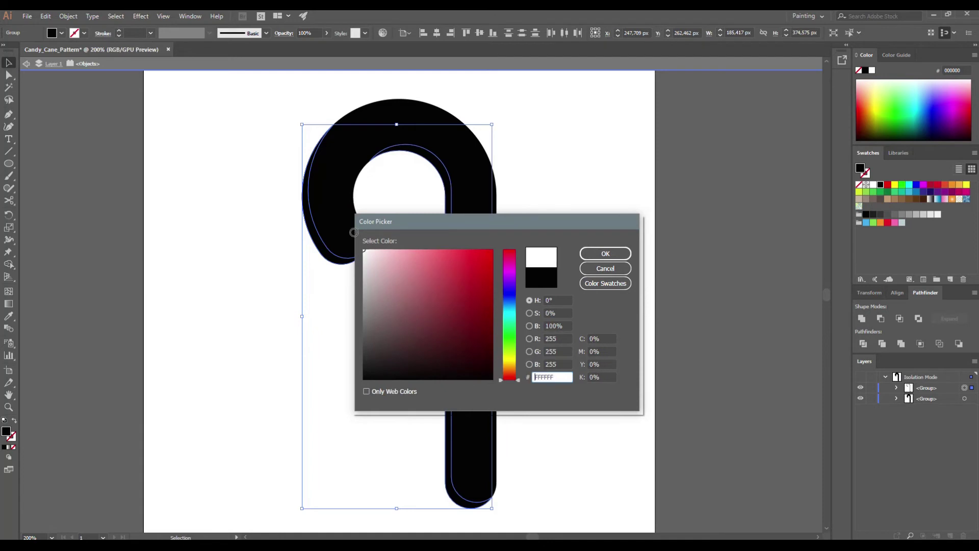
left_click(589, 253)
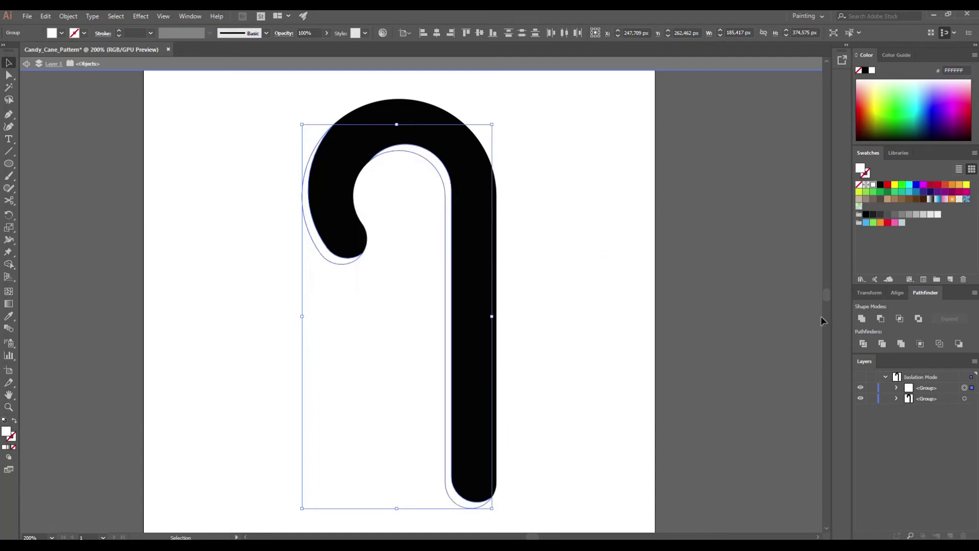
left_click(326, 33)
left_click_drag(297, 50, 298, 50)
left_click(321, 54)
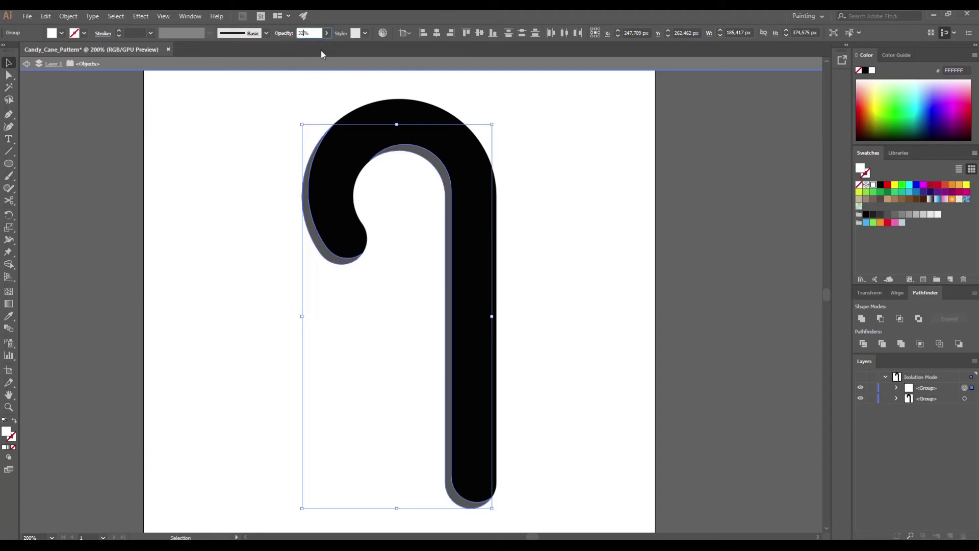
Subtract an offset cane copy with Minus Front and set the resulting shading to 20% opacity.
left_click(750, 276)
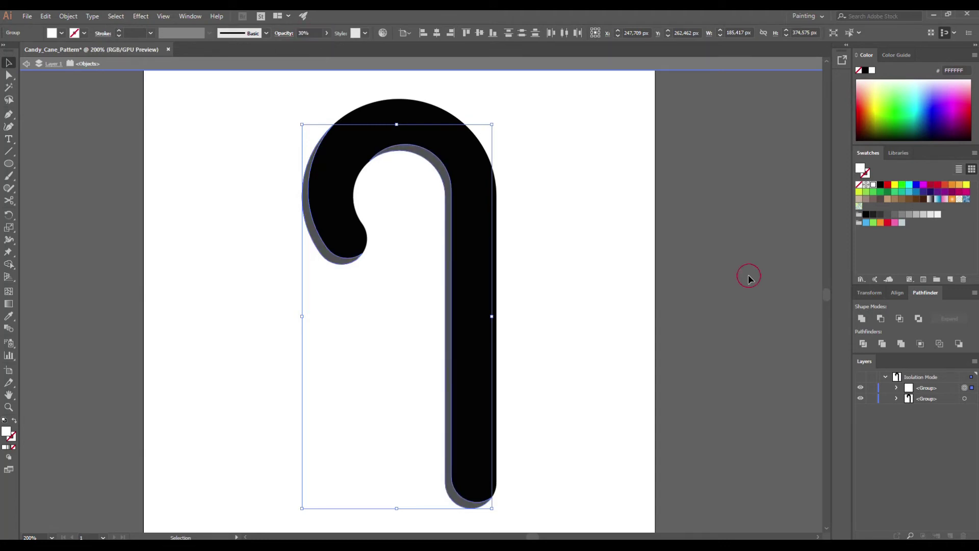
left_click(965, 400)
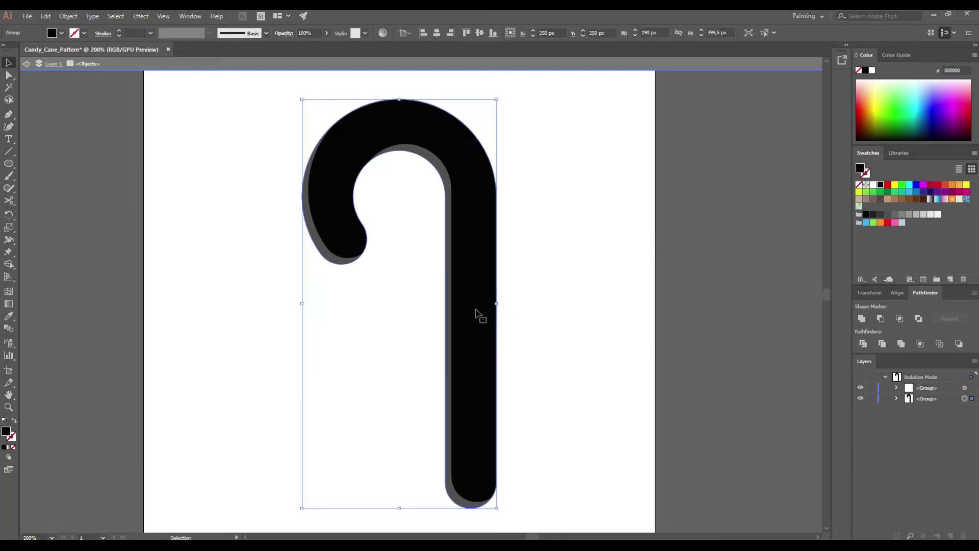
left_click_drag(476, 310, 469, 317)
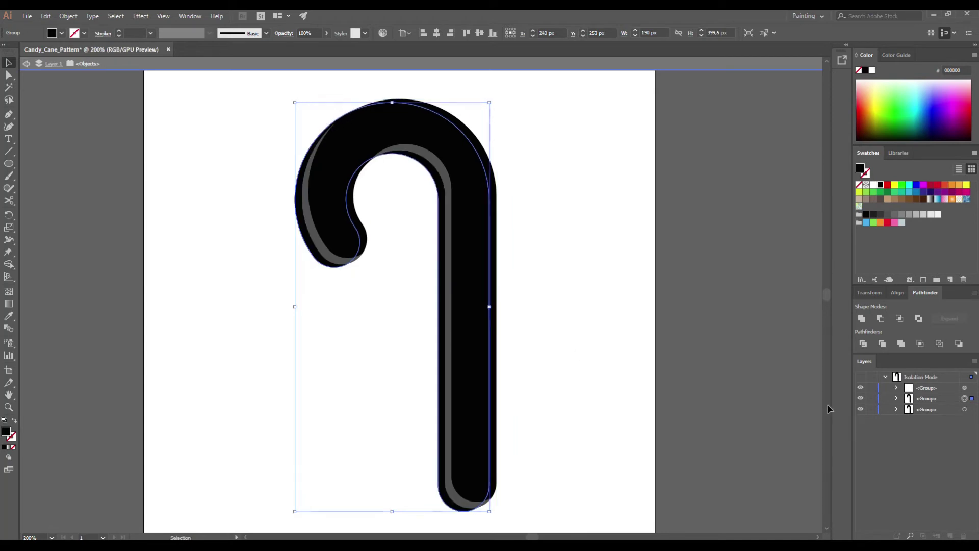
left_click(966, 411, "shift")
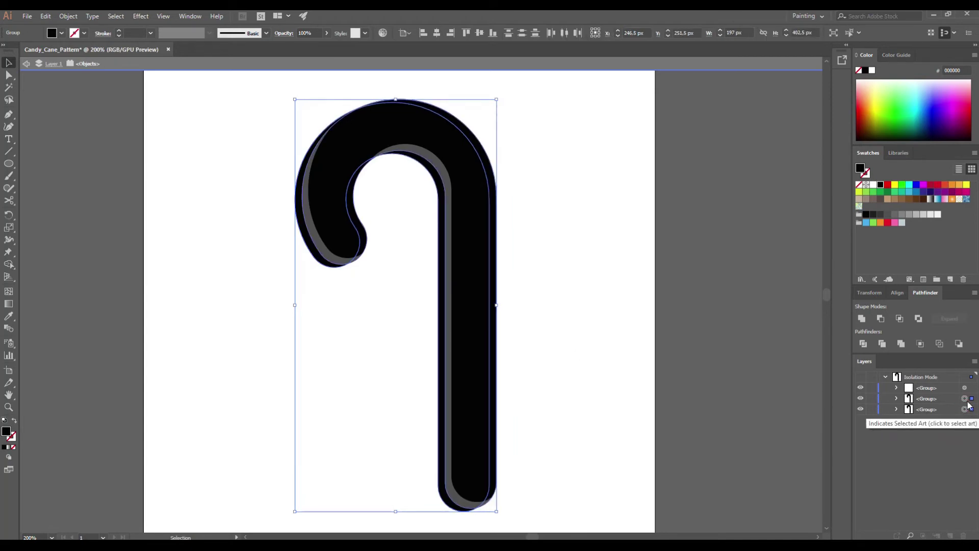
left_click(881, 318)
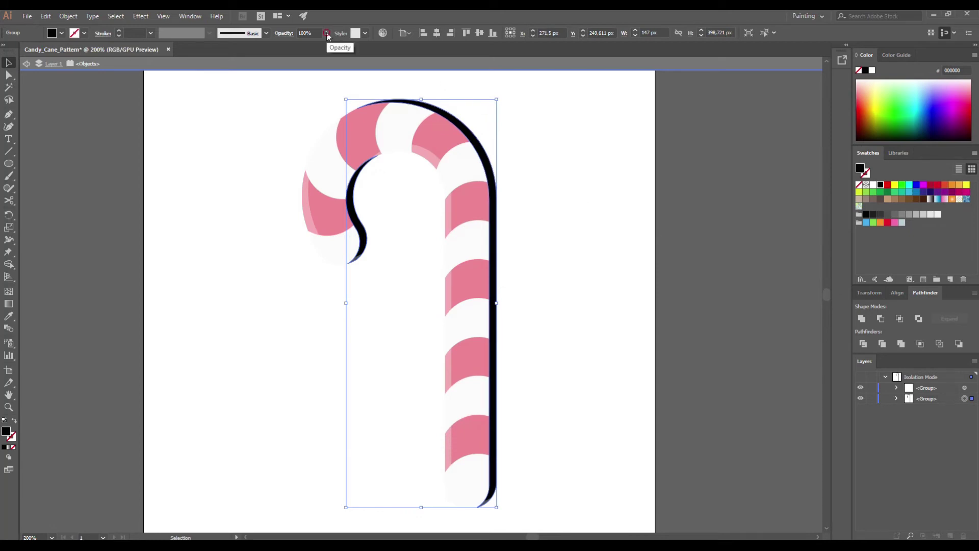
left_click(298, 33)
type("20")
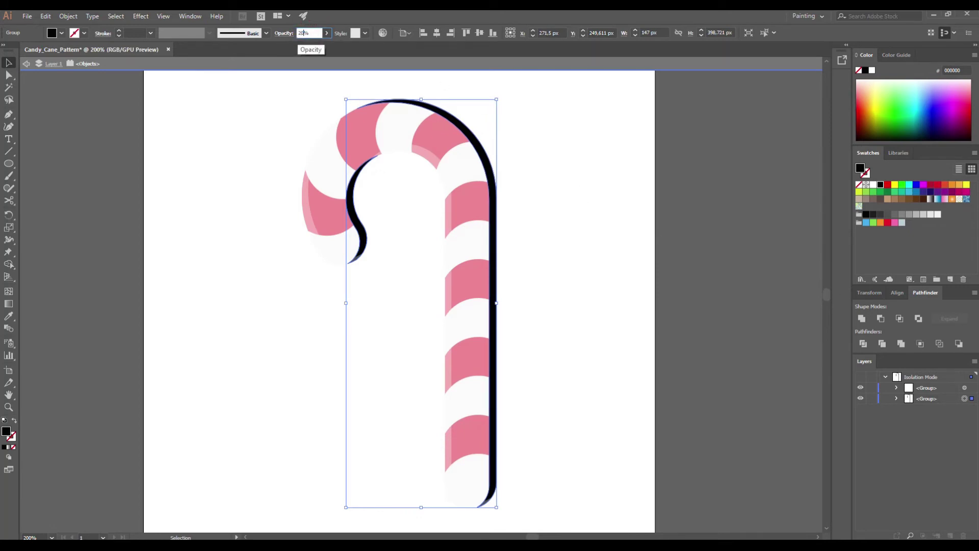
left_click(624, 176)
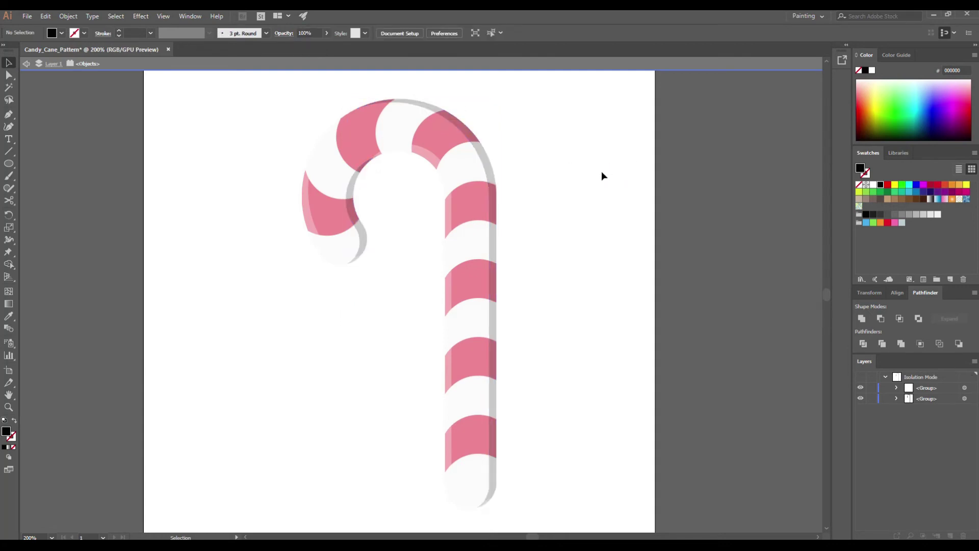
Exit isolation mode and send the red-and-white striped group to the back.
left_click(476, 33)
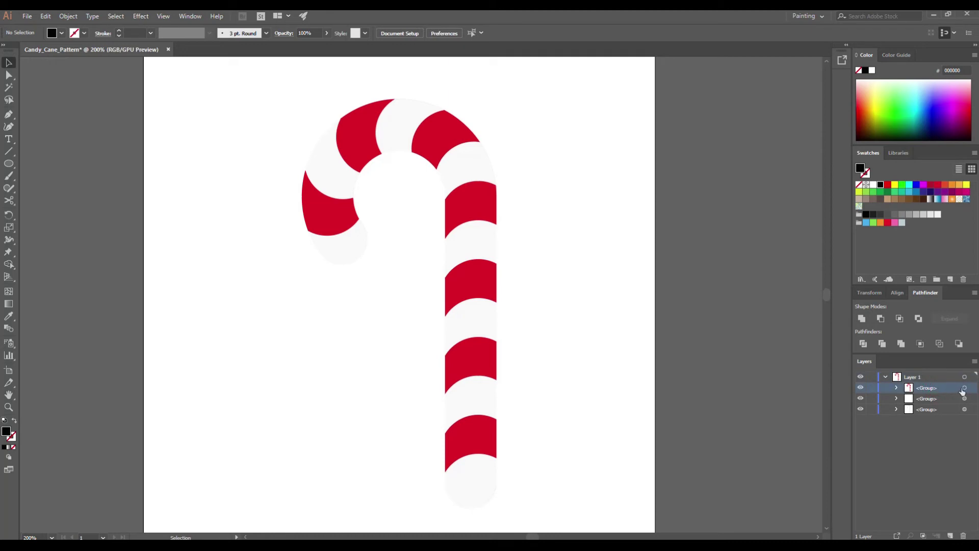
left_click(964, 388)
right_click(477, 323)
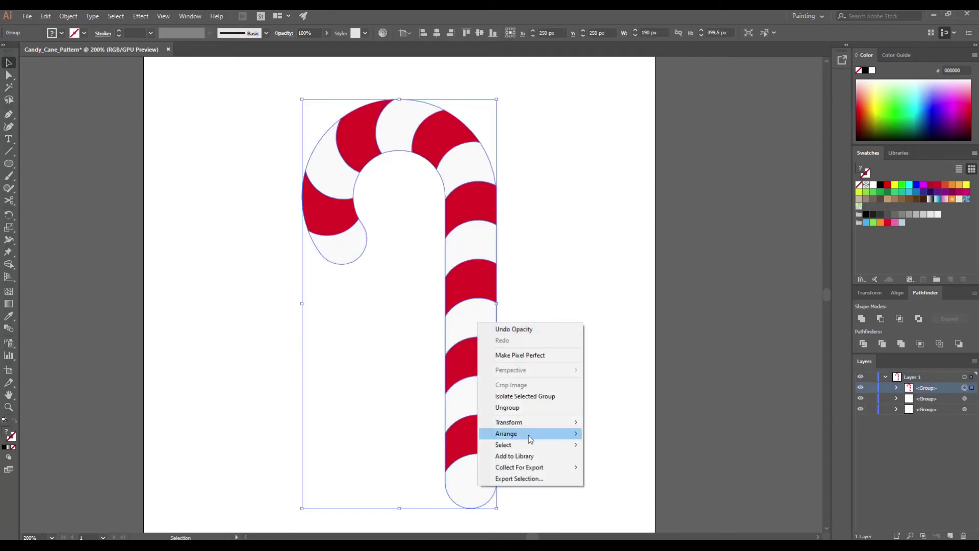
mouse_move(525, 433)
left_click(628, 468)
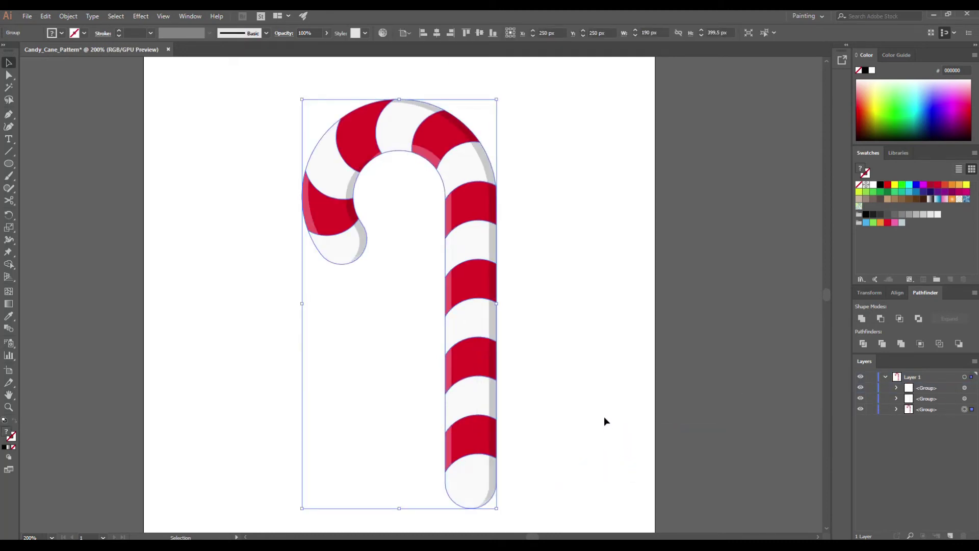
Group all three candy cane parts and shift the group slightly left.
left_click_drag(573, 507, 267, 66)
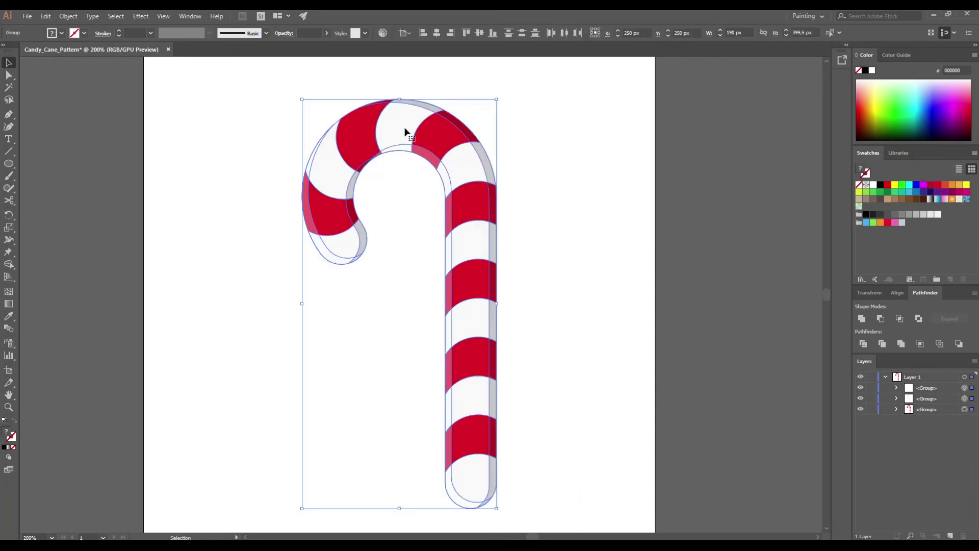
right_click(405, 132)
left_click(432, 190)
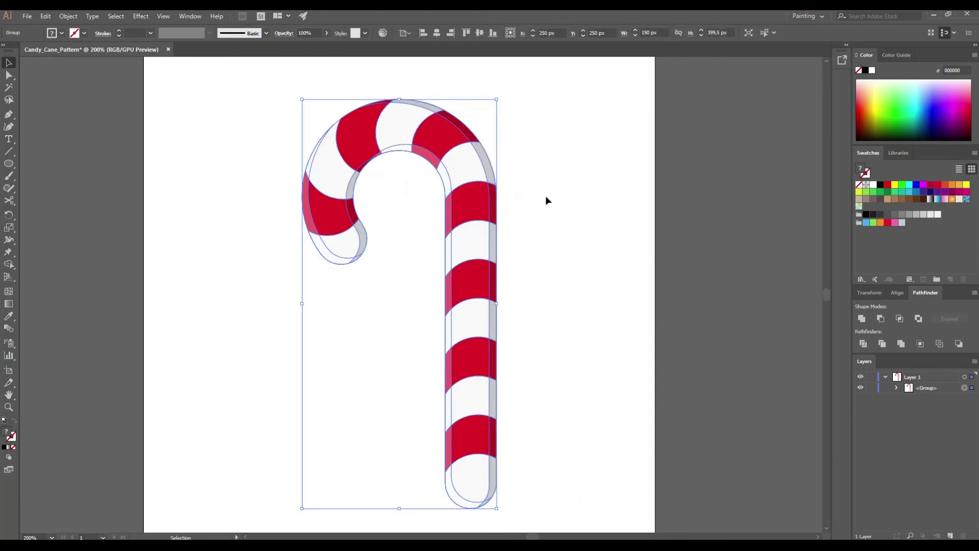
scroll(558, 197, "down", 1)
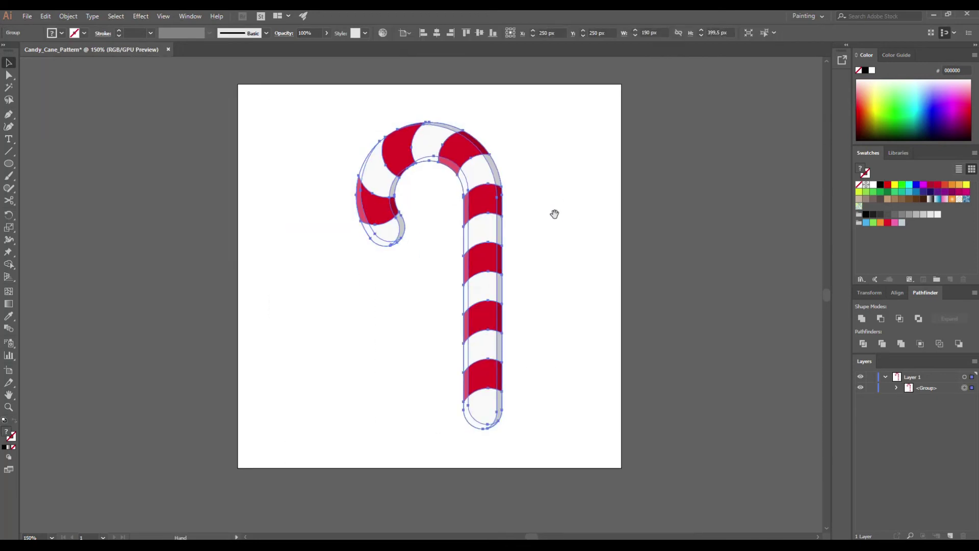
left_click_drag(555, 213, 582, 247)
left_click_drag(484, 281, 469, 281)
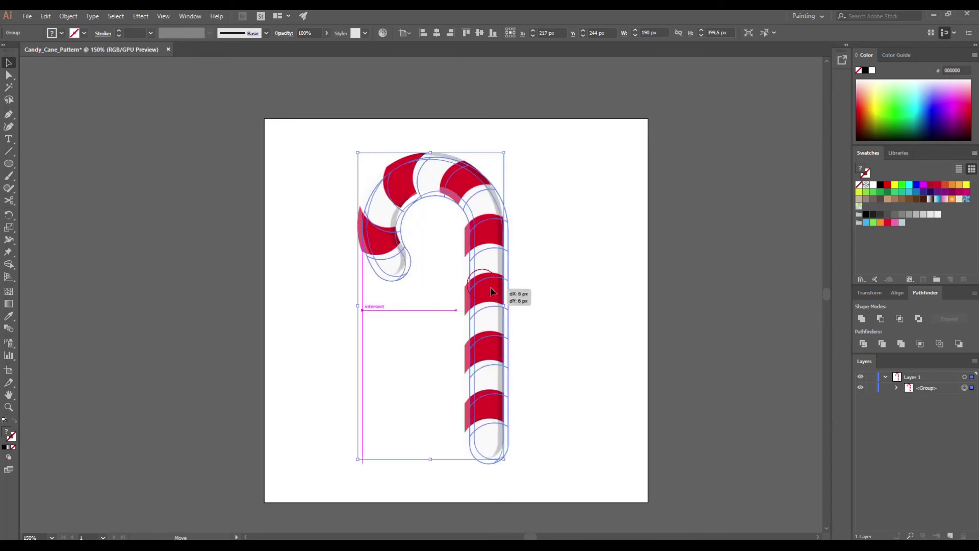
left_click(536, 273)
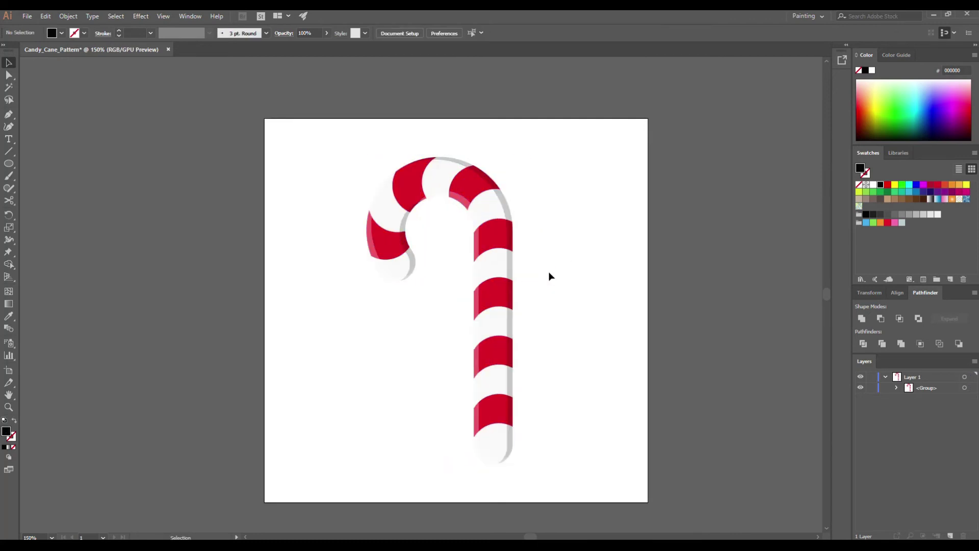
Scale the candy cane group down to about 68 px wide, tilt it diagonally, and reselect it.
left_click_drag(559, 352, 326, 171)
left_click_drag(513, 157, 479, 302)
left_click(502, 323)
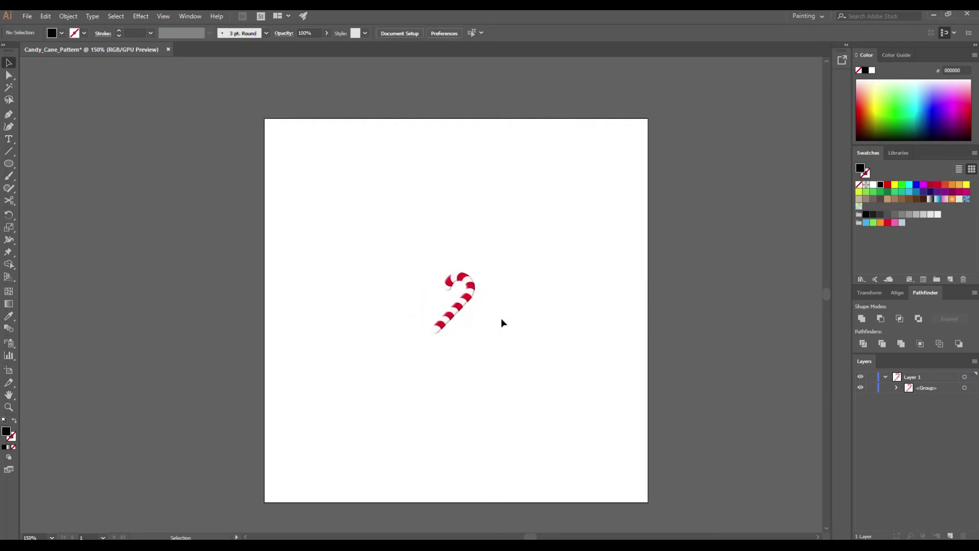
left_click_drag(498, 339, 405, 251)
left_click(69, 16)
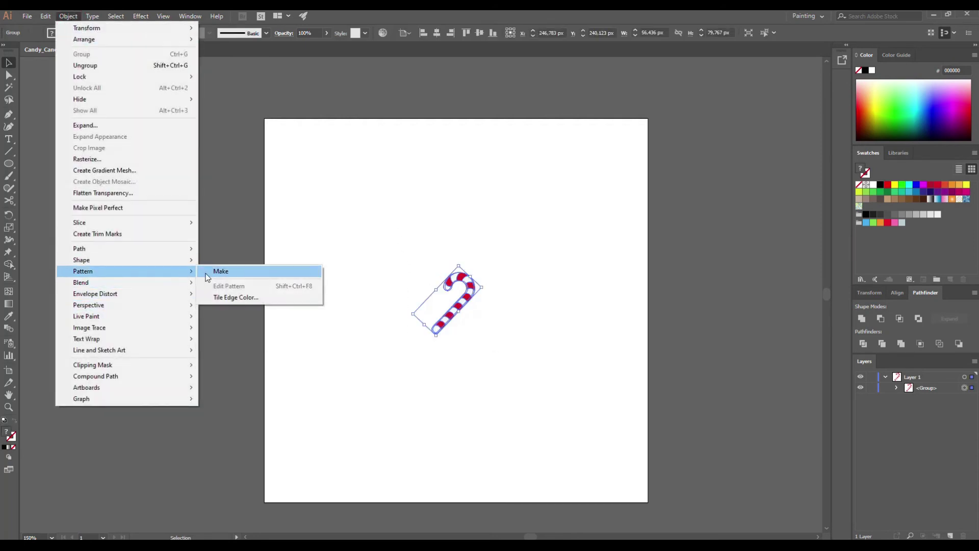
Make a pattern named 'Candy Cane' with Hex by Column tiles at 180 × 160 px.
left_click(217, 271)
left_click(579, 301)
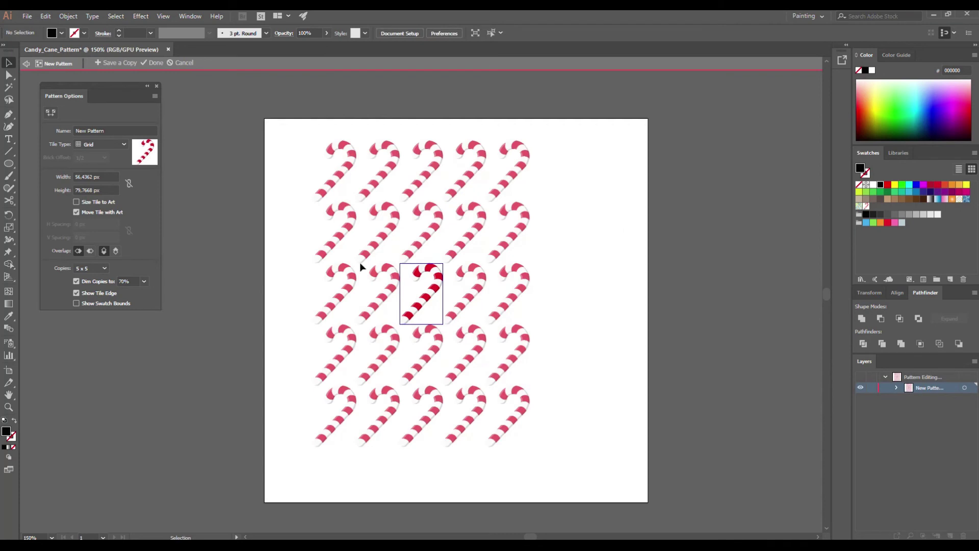
left_click(112, 131)
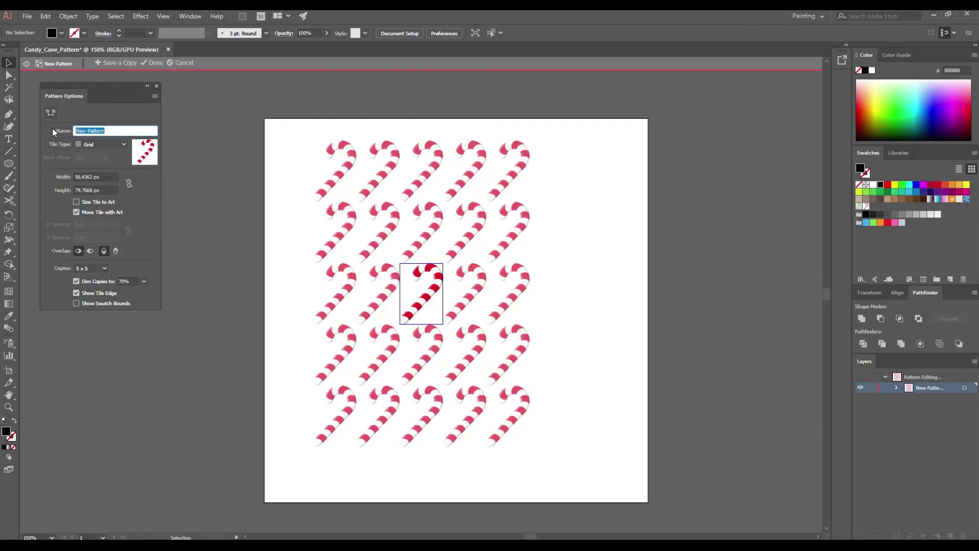
type("Candy Cane")
left_click(114, 145)
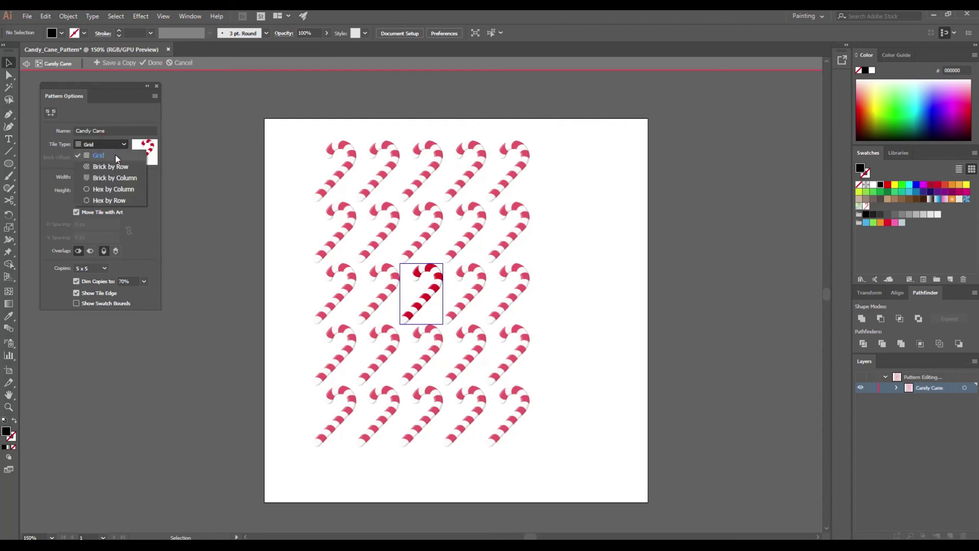
left_click(122, 189)
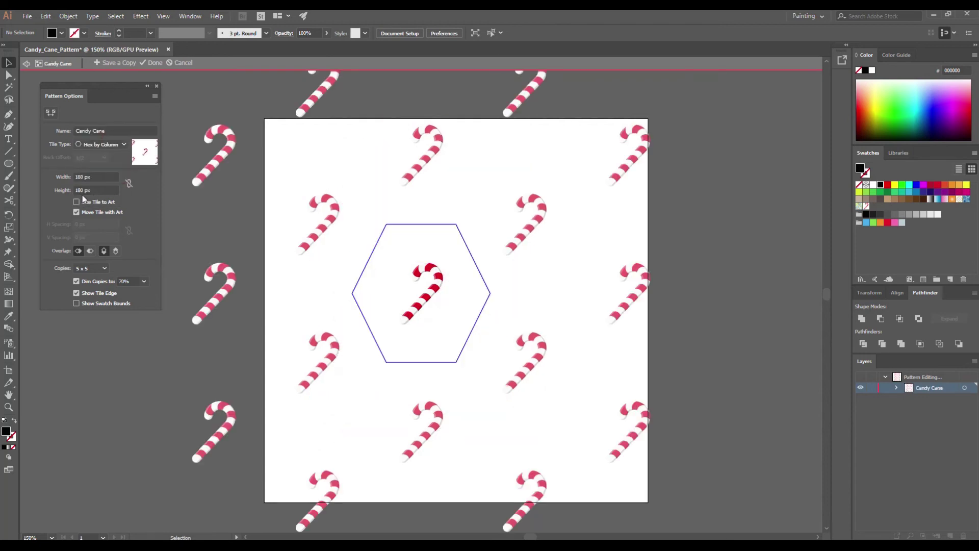
left_click(79, 190)
key("Return")
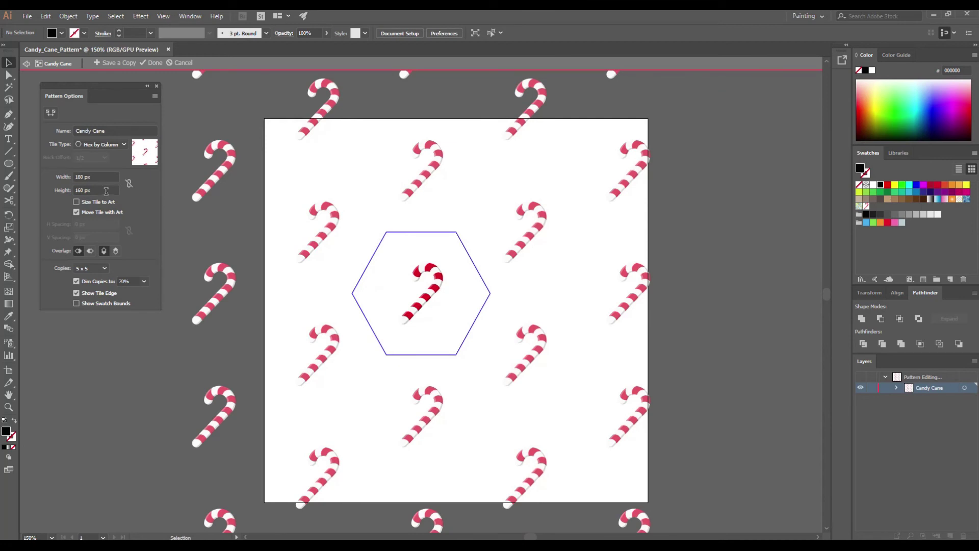
left_click(152, 64)
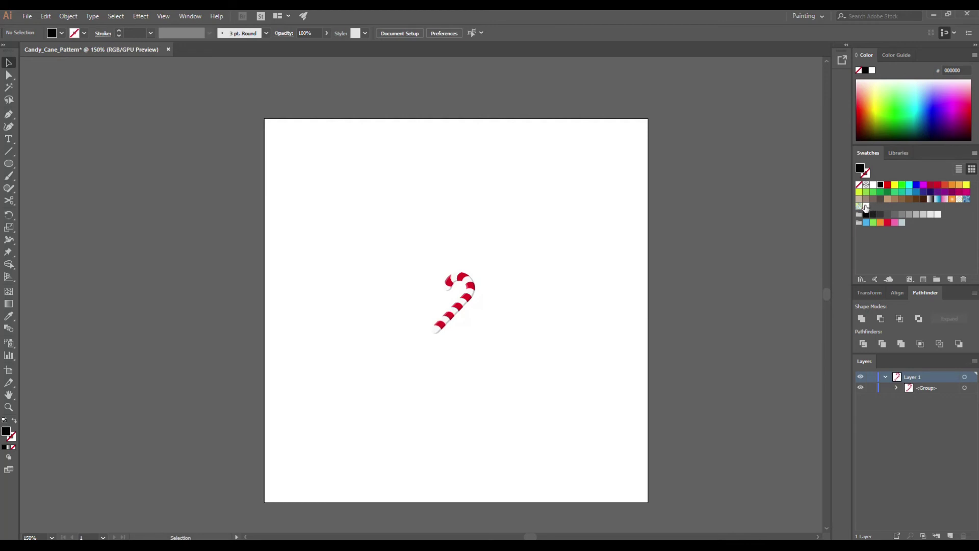
Move the original candy cane off the artboard to the right.
left_click(462, 301)
left_click_drag(461, 301, 714, 280)
left_click(722, 348)
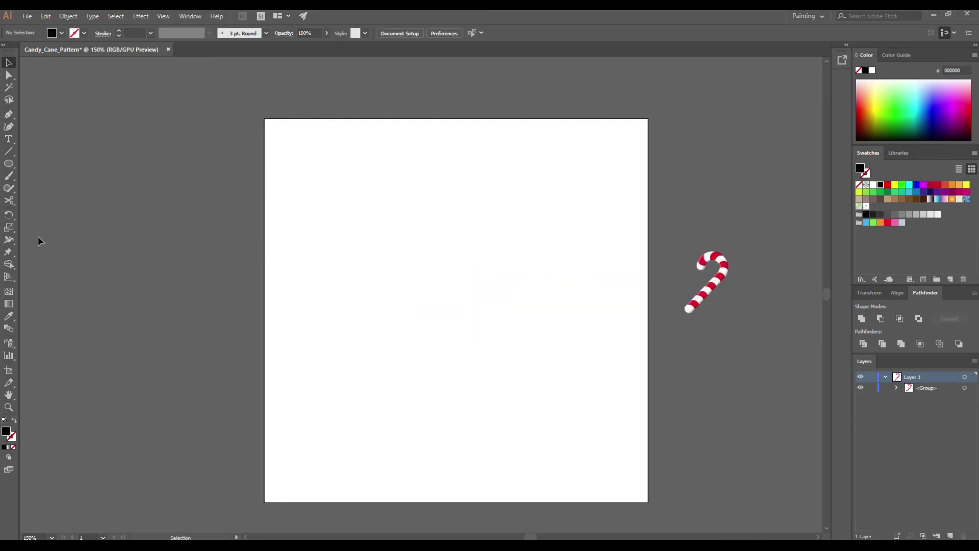
Draw a 500 × 500 px square centred on the artboard and fill it with the Candy Cane pattern.
left_click_drag(9, 164, 33, 164)
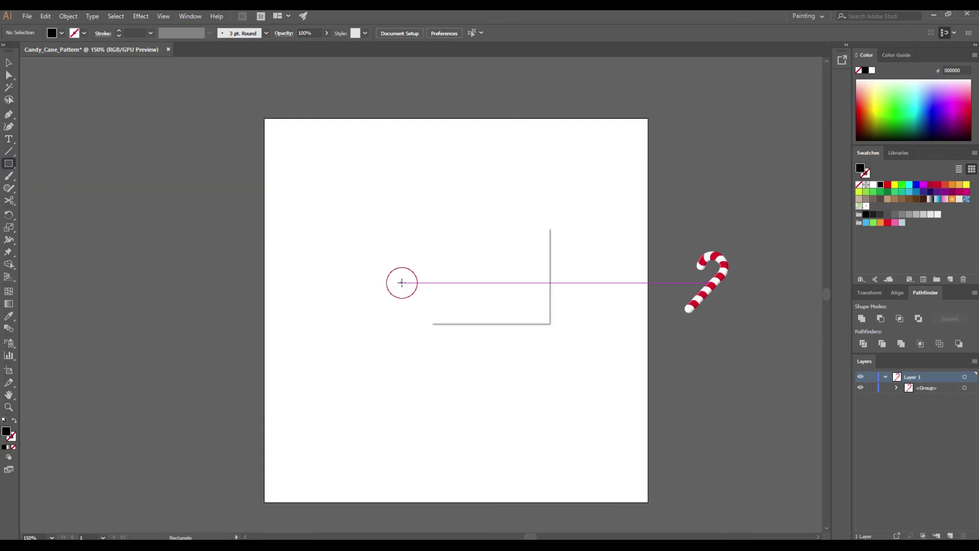
left_click(402, 283)
type("500")
left_click(466, 274)
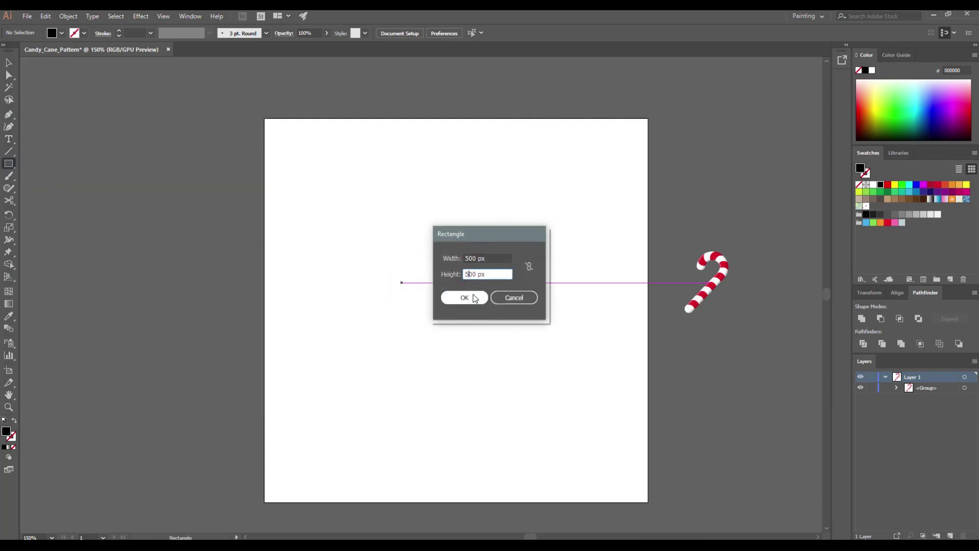
left_click(465, 298)
key("v")
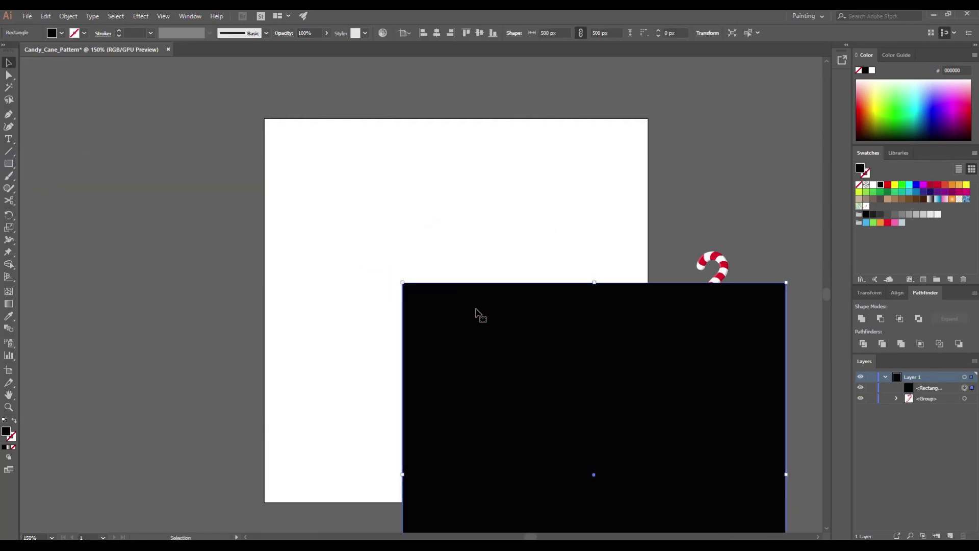
left_click(437, 33)
left_click(479, 32)
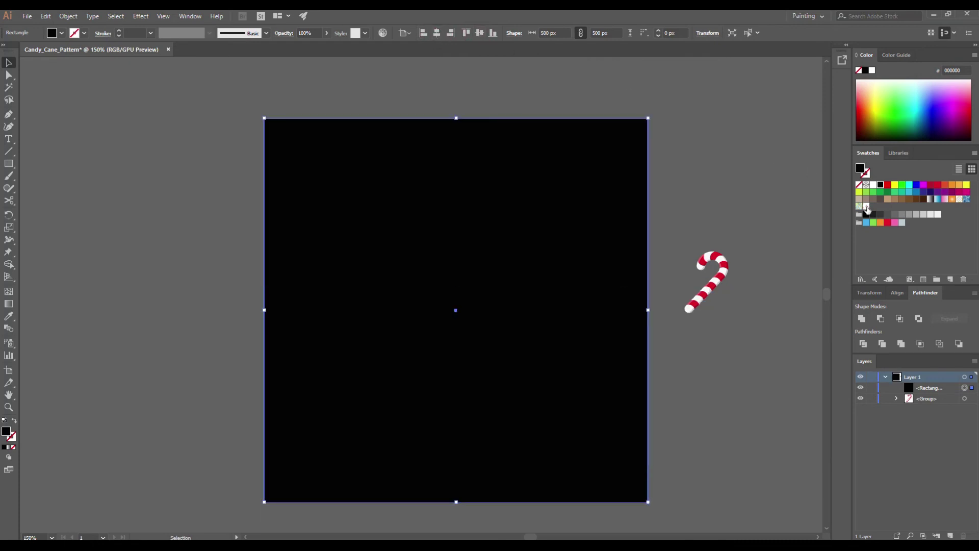
left_click(867, 207)
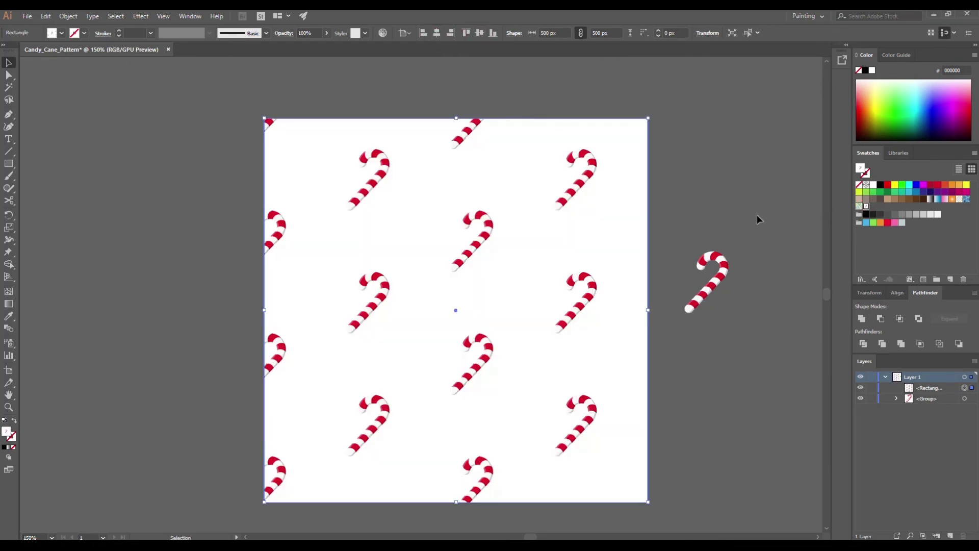
In the Scale dialog, enable Preview, uncheck Transform Objects, and preview the pattern at 80%.
left_click(72, 17)
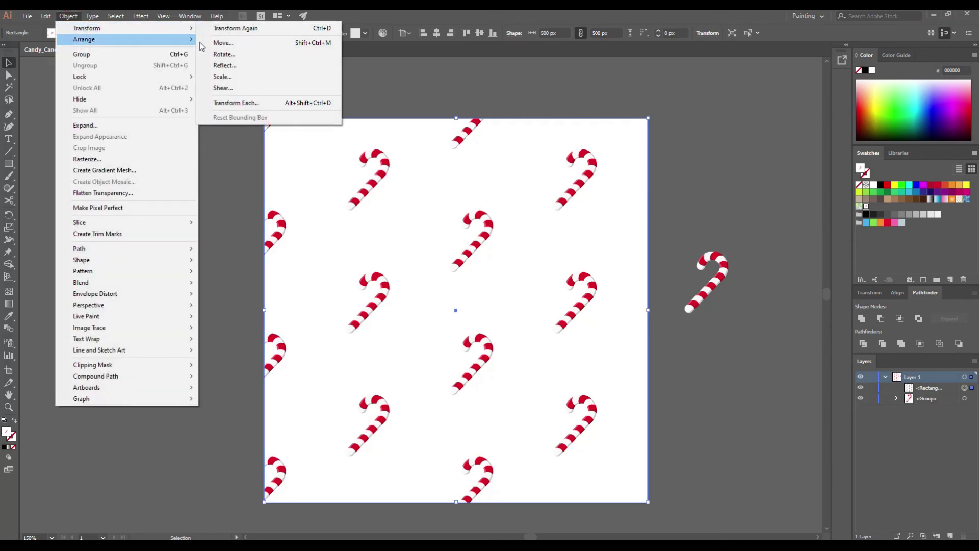
left_click(233, 78)
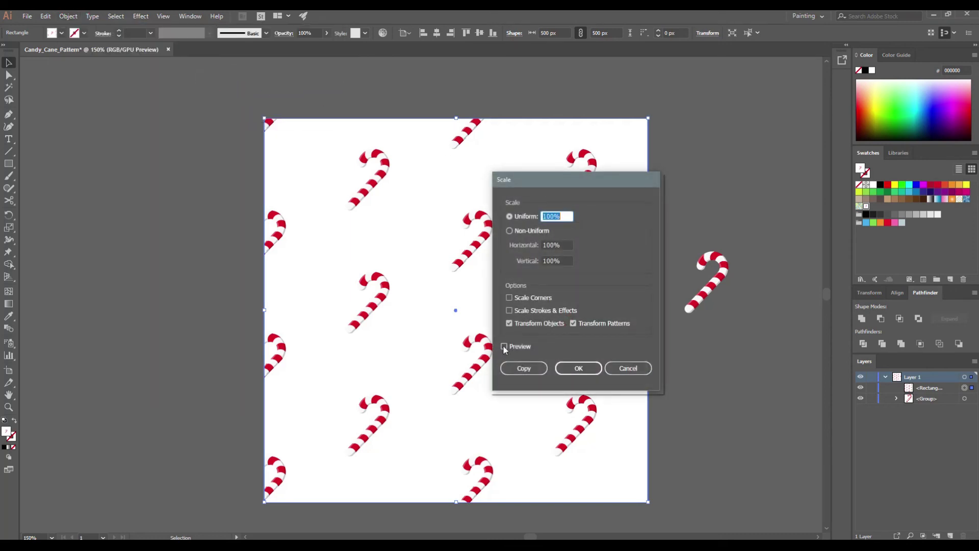
left_click(504, 346)
left_click(562, 326)
left_click_drag(547, 216, 539, 215)
type("80")
left_click(505, 347)
left_click(505, 347)
Change the uniform pattern scale to 70% and apply it.
left_click(545, 217)
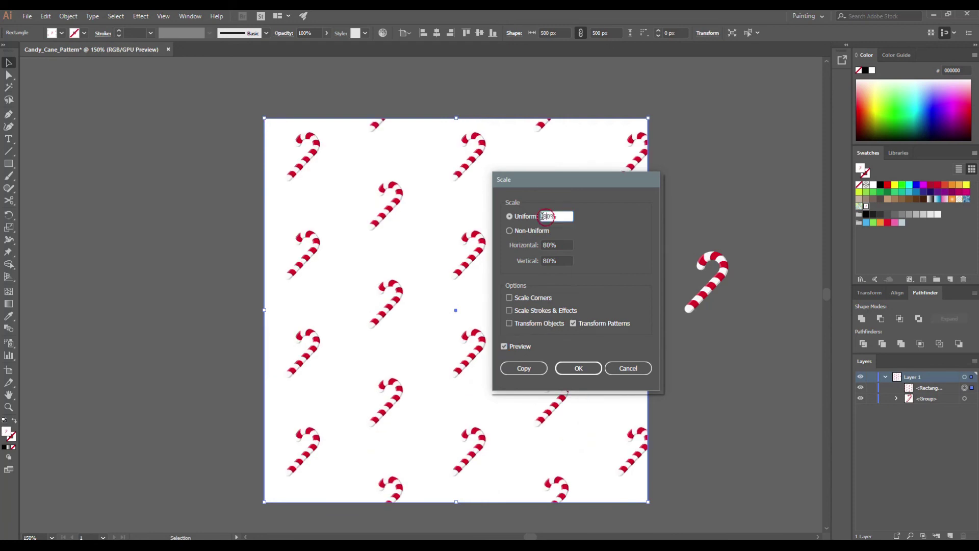
type("70")
left_click(505, 347)
left_click(505, 346)
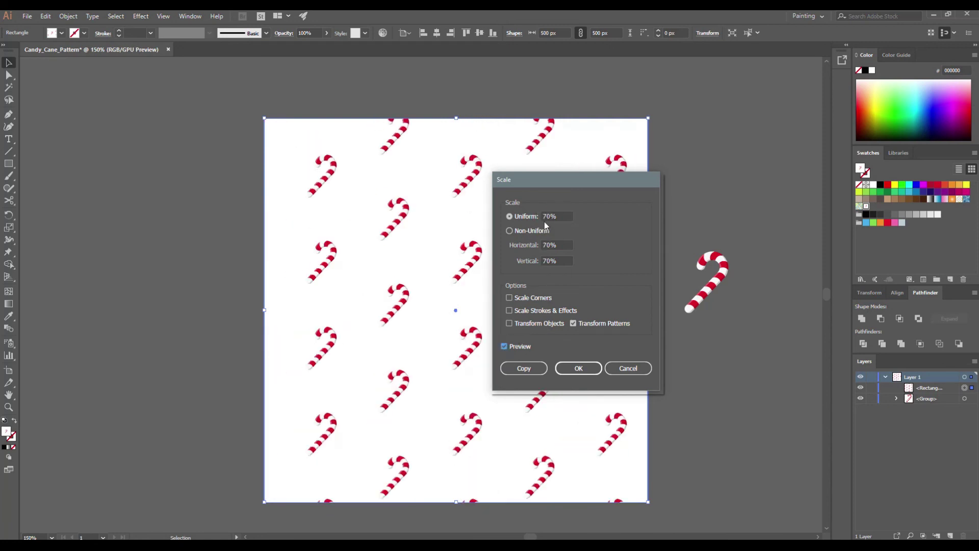
left_click(505, 347)
left_click(504, 347)
left_click(578, 369)
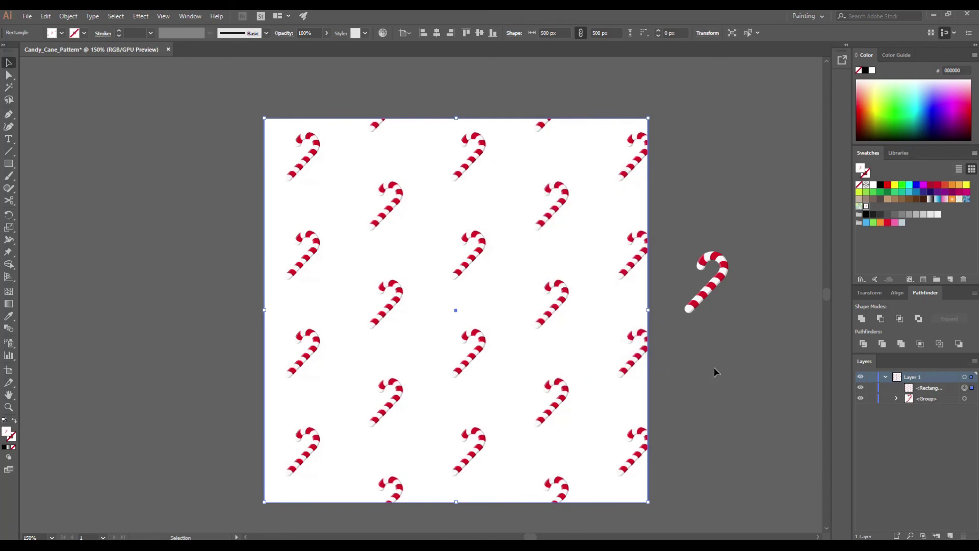
left_click(714, 373)
left_click(9, 163)
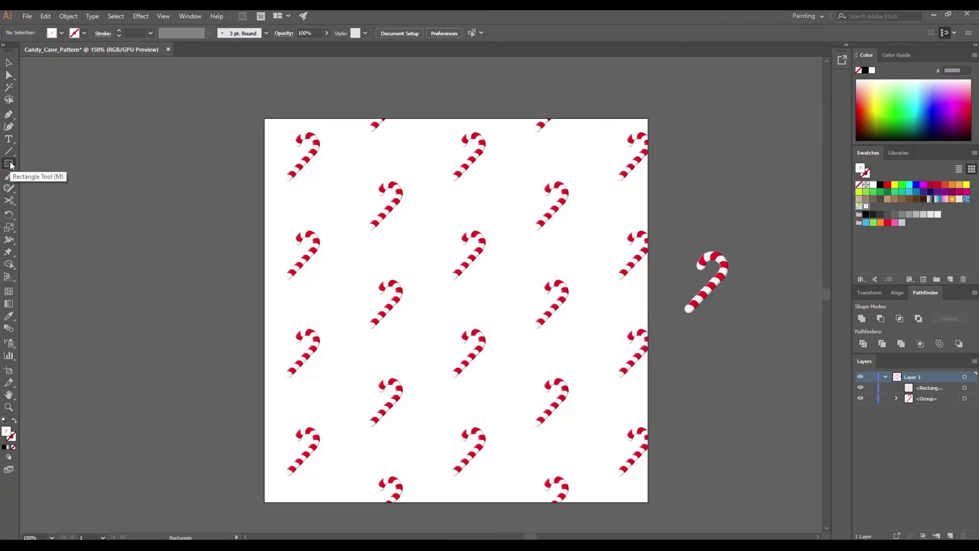
Create a second 500 × 500 px square with a light pink fill, centred on the artboard.
left_click(241, 251)
left_click(464, 297)
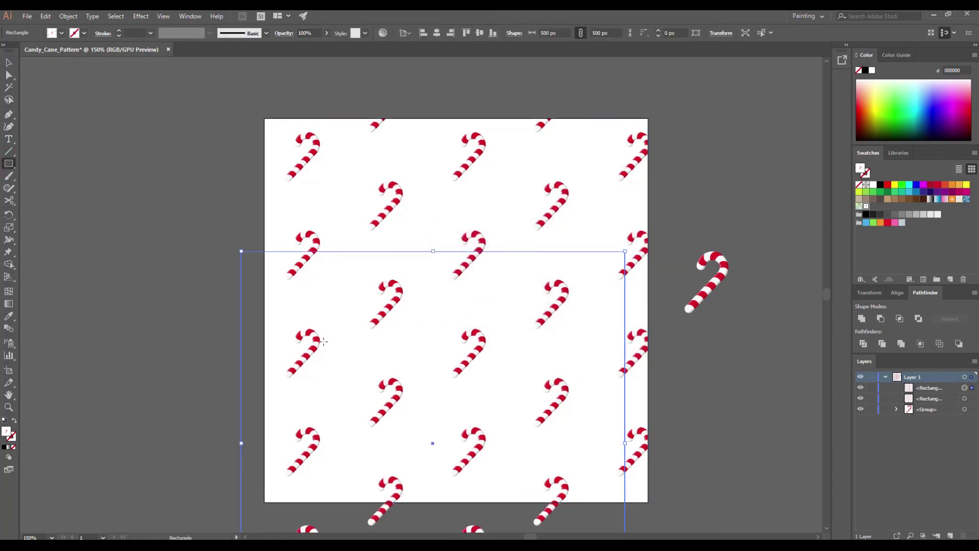
double_click(7, 434)
left_click(392, 254)
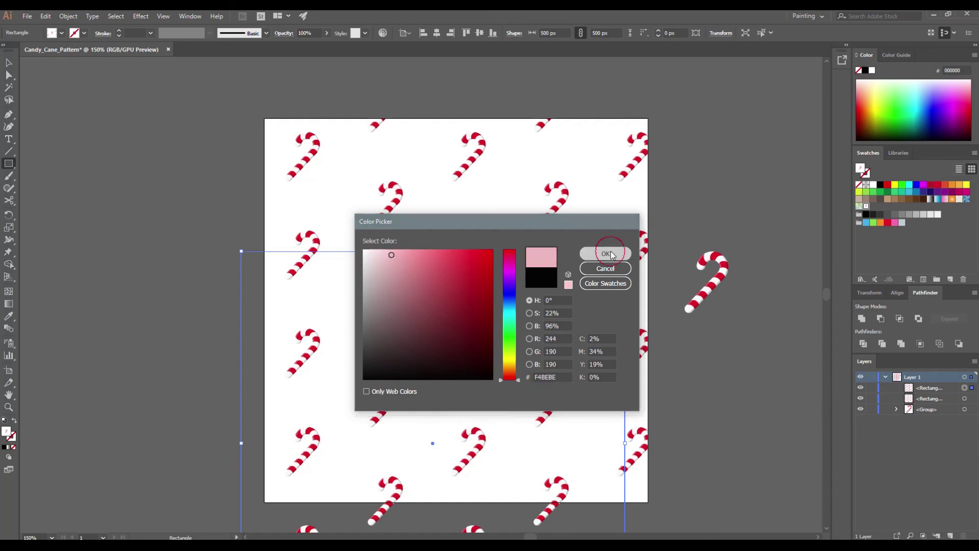
left_click(606, 253)
left_click(9, 63)
left_click(437, 33)
left_click(480, 33)
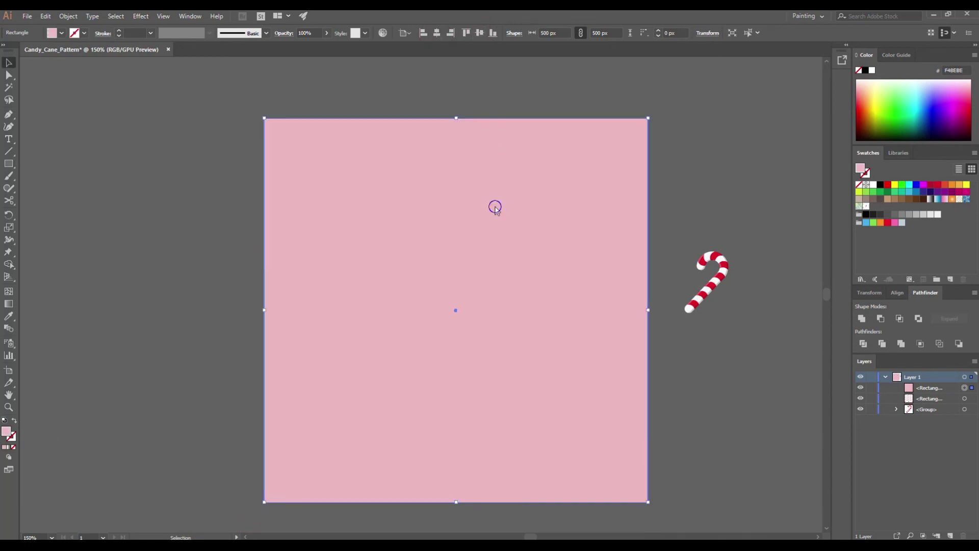
Send the new square behind the candy canes and recolour it light mint green.
right_click(495, 211)
mouse_move(561, 366)
left_click(633, 400)
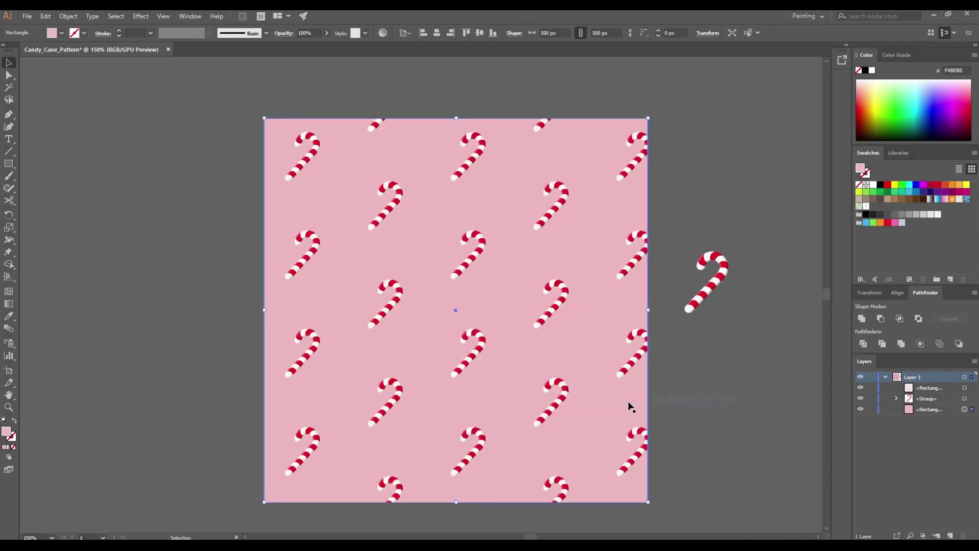
double_click(7, 433)
left_click(509, 313)
left_click(425, 269)
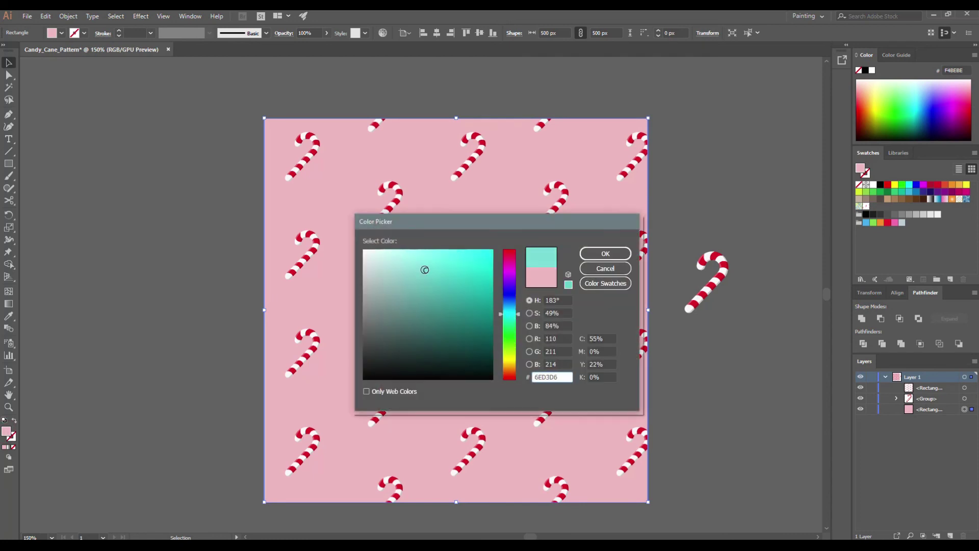
left_click(397, 266)
left_click(606, 254)
left_click(692, 210)
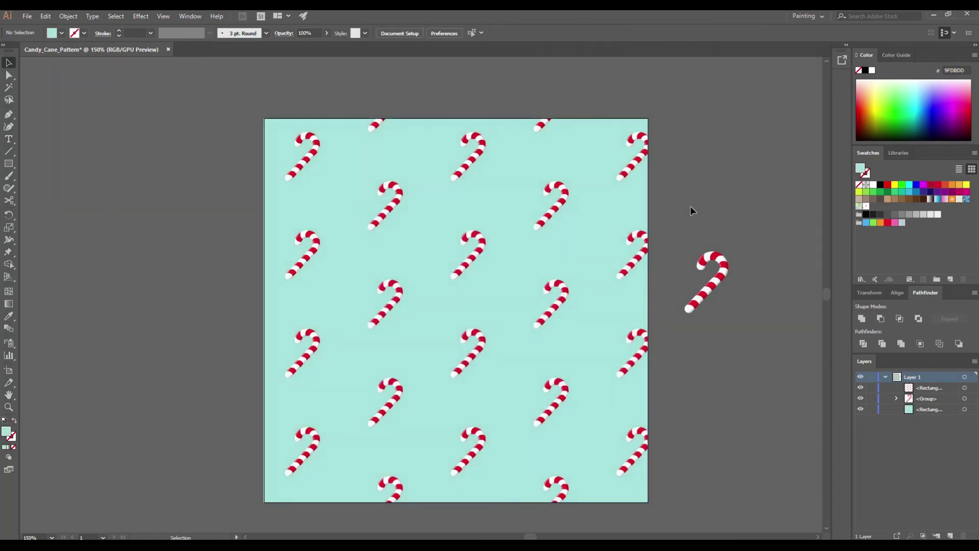